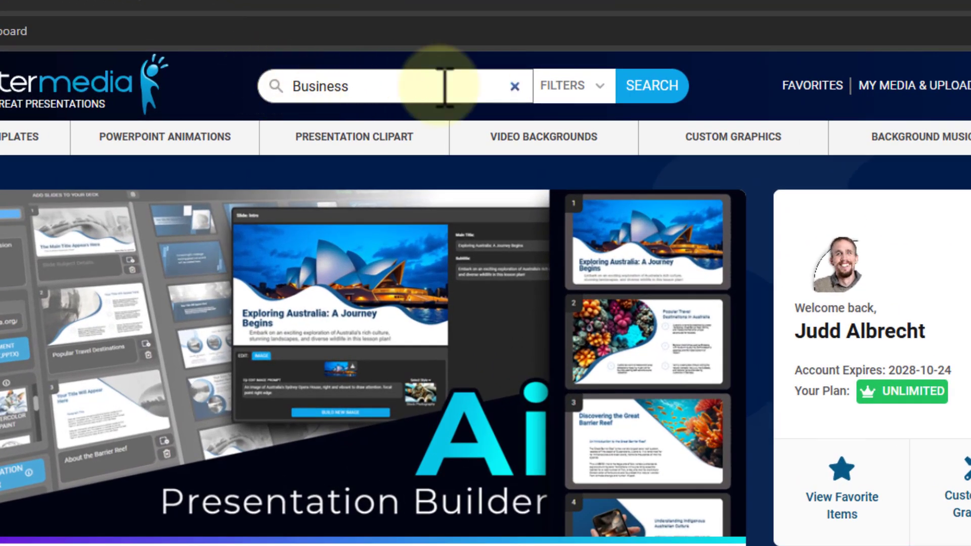
- Search the site for Business with the Clipart filter and open the Business Risk and Safety Parachute clipart
click(588, 83)
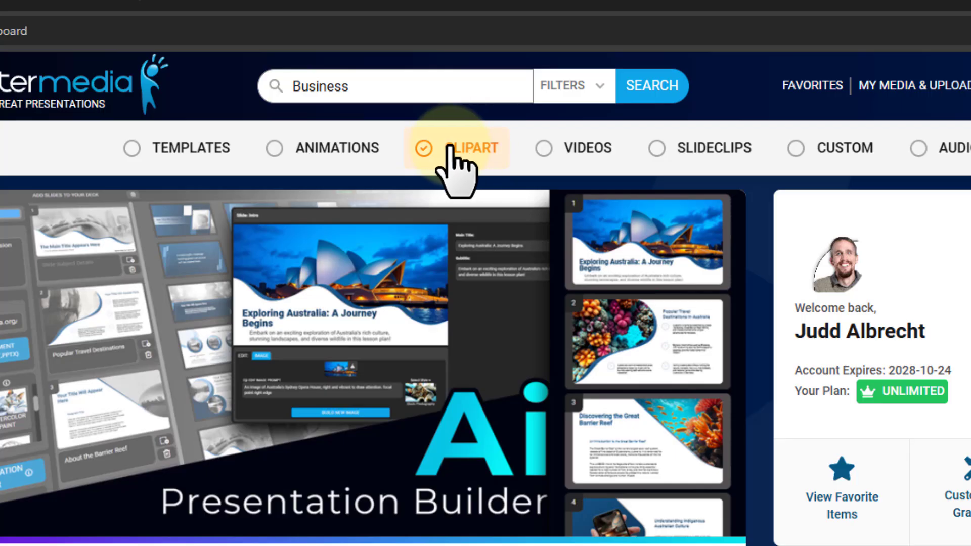
click(643, 88)
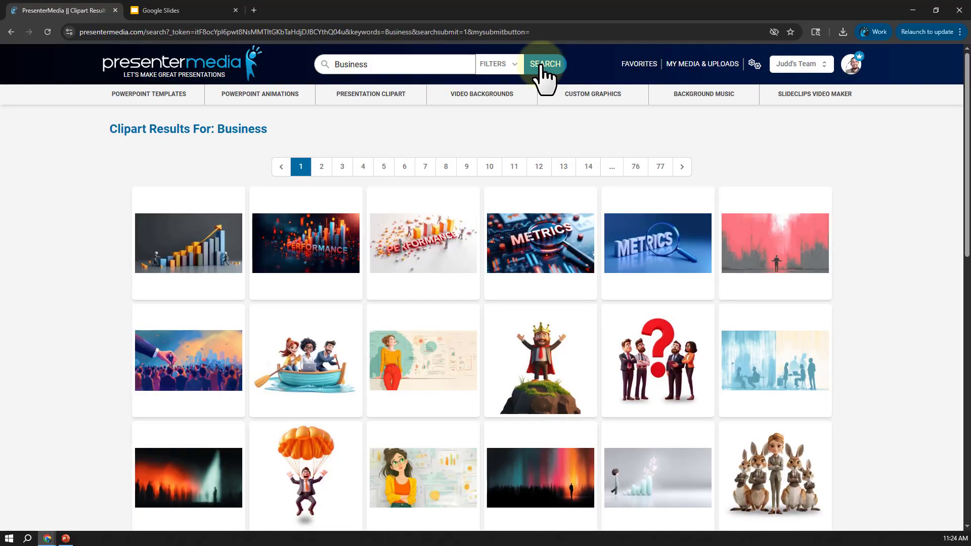
scroll(726, 211, down, 4)
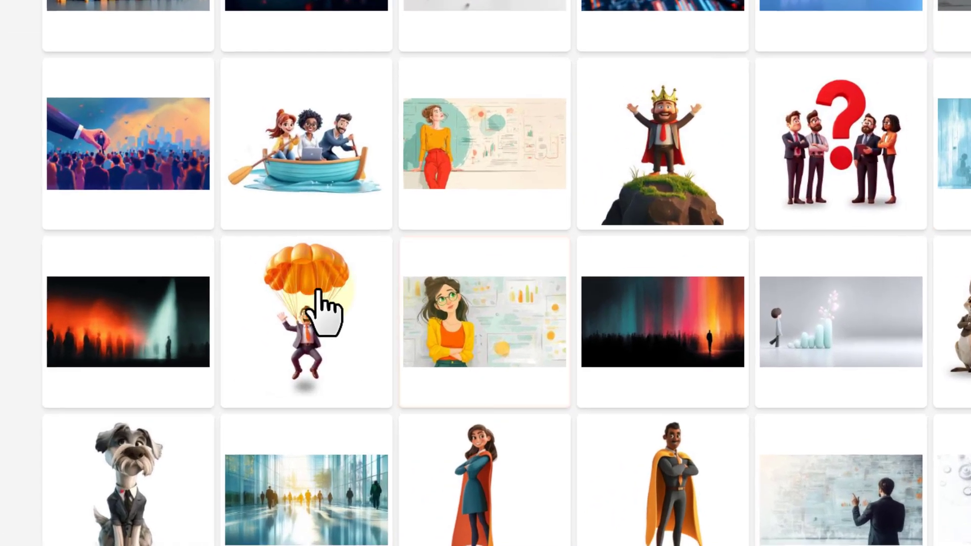
mouse_move(294, 305)
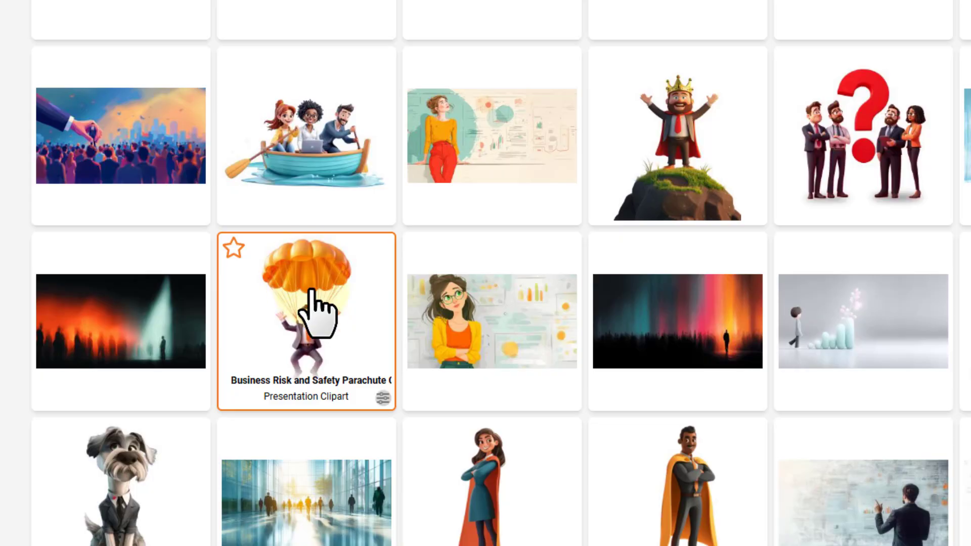
click(311, 292)
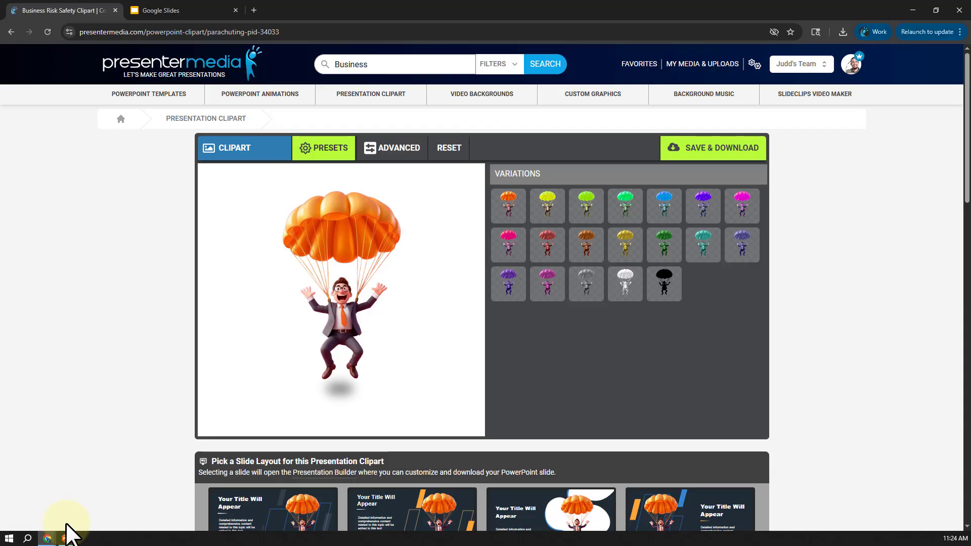
- Switch to the signed-out browser window and open the free Presentation Clipart collection from the home page
mouse_move(48, 539)
click(135, 509)
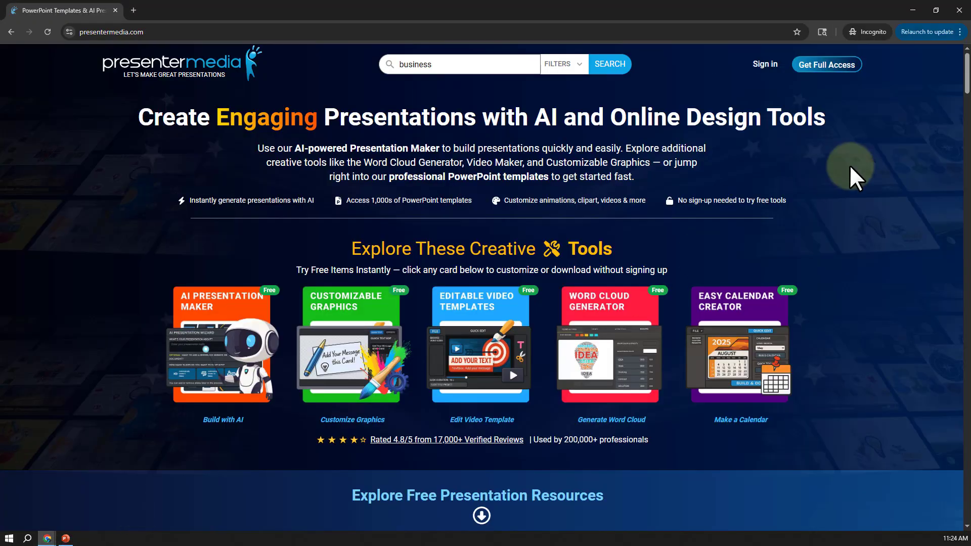
scroll(848, 174, down, 5)
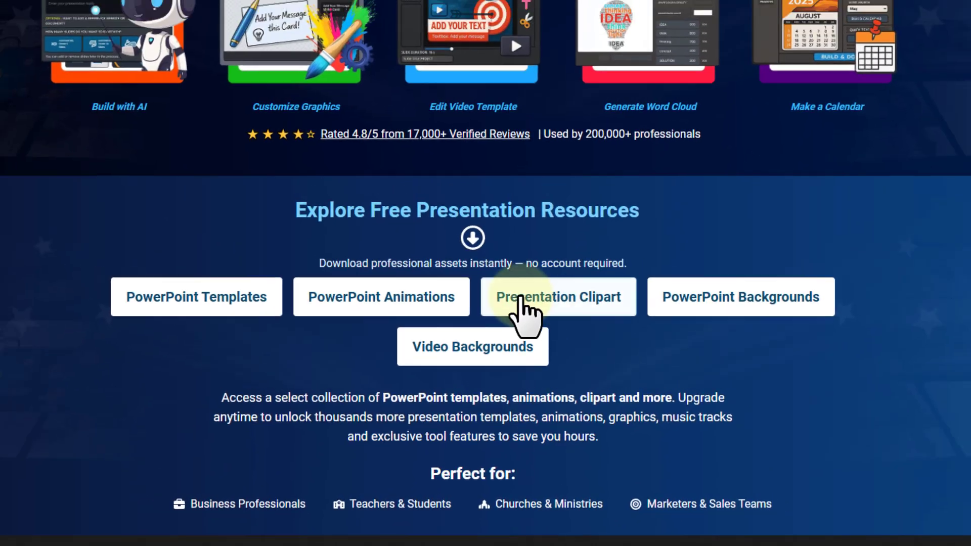
click(521, 301)
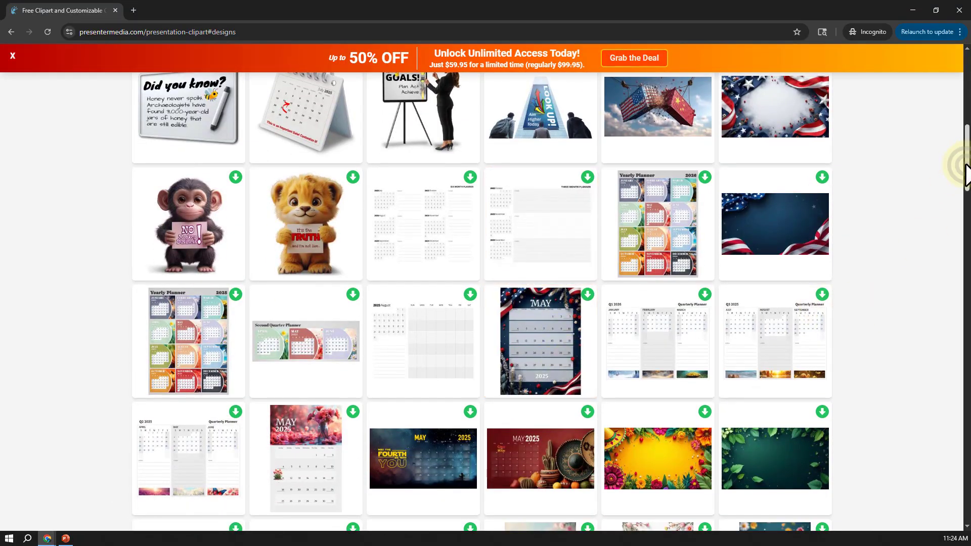
- Search for business limited to clipart and open the free Business Risk and Safety Parachute clipart
drag(965, 174, 964, 77)
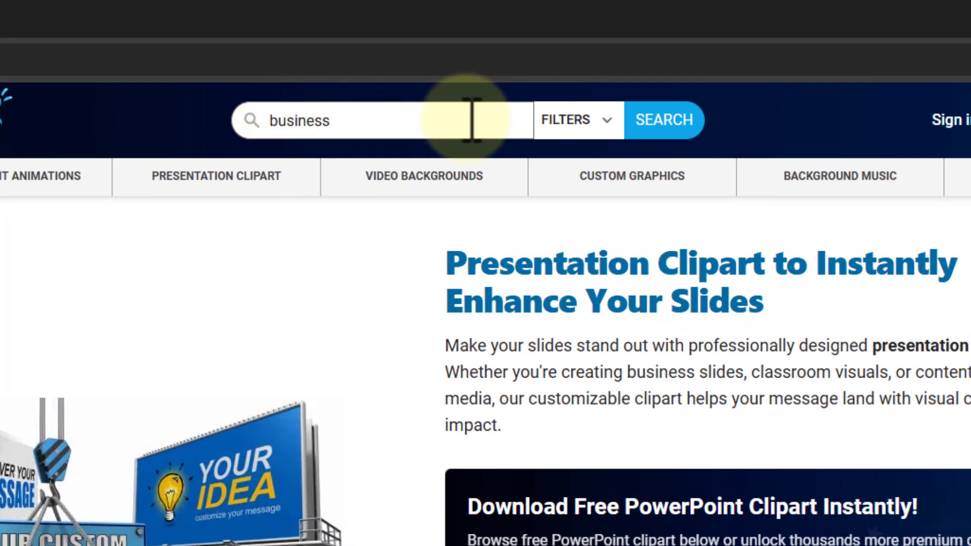
click(594, 124)
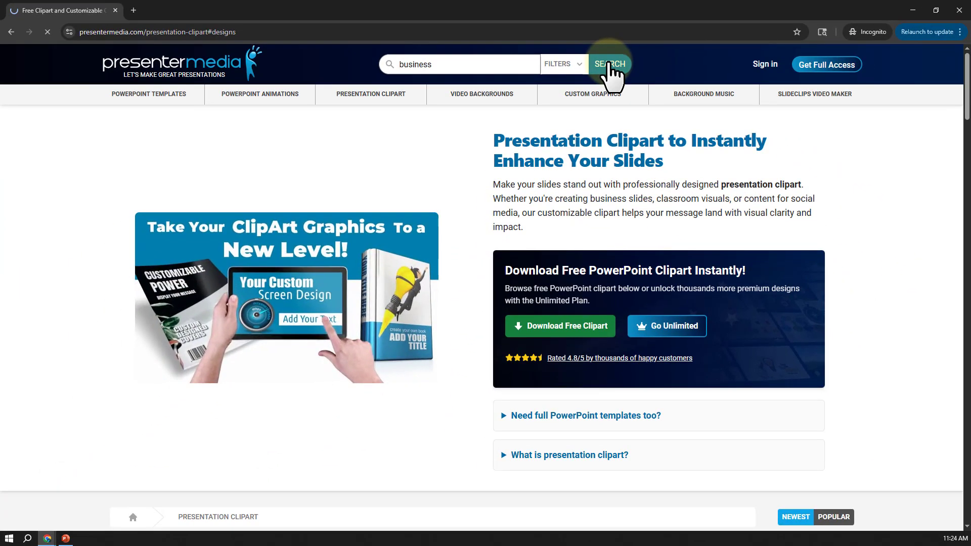
click(660, 120)
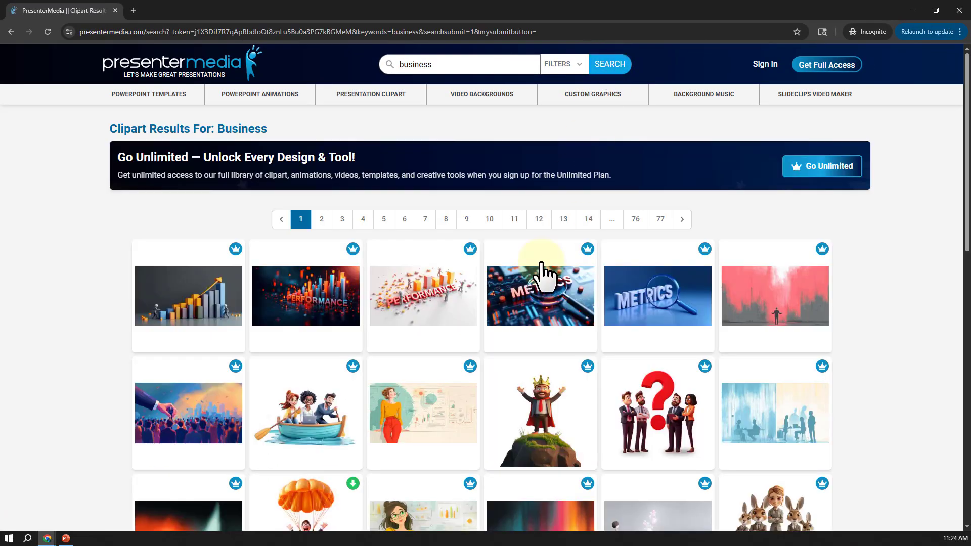
scroll(543, 283, down, 5)
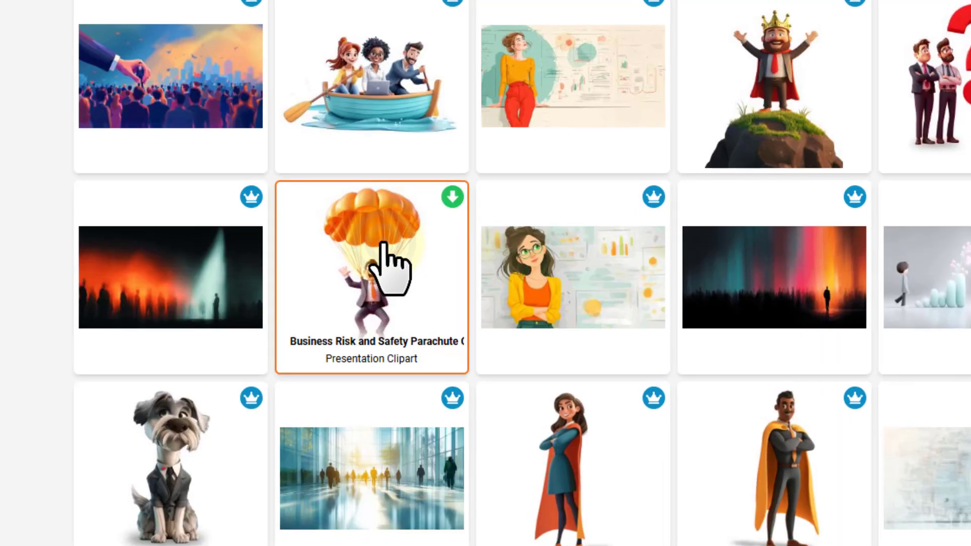
click(392, 268)
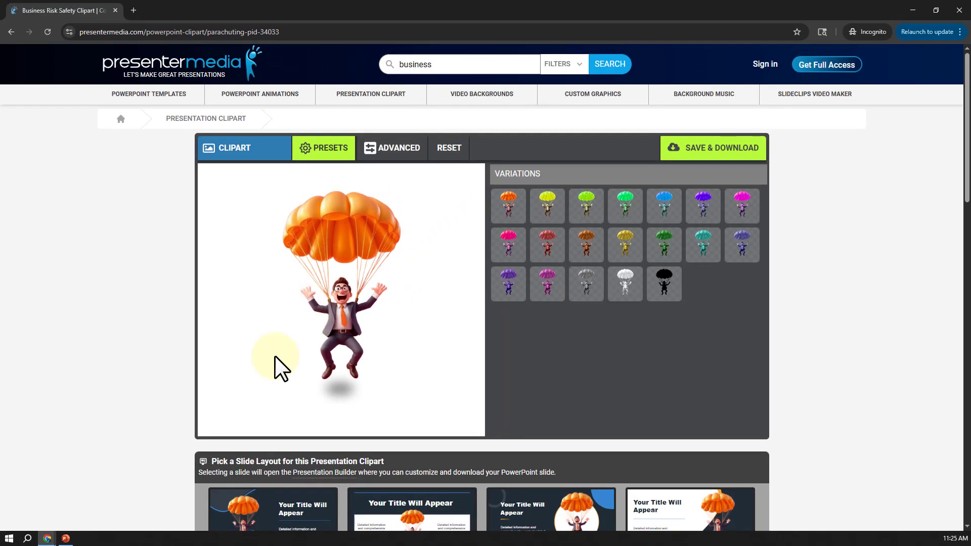
- Return to the signed-in browser window and open the parachute clipart's second slide layout in the Presentation Builder
click(46, 539)
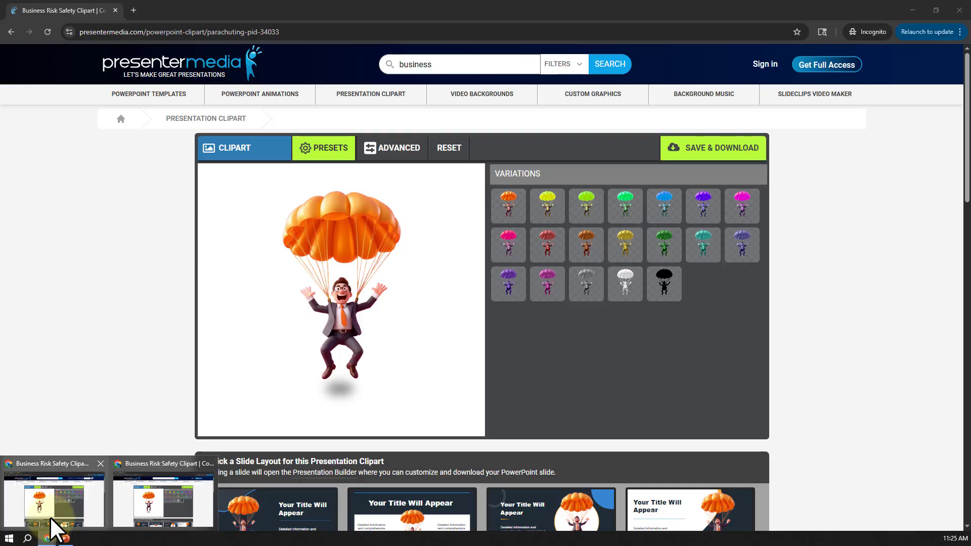
click(49, 518)
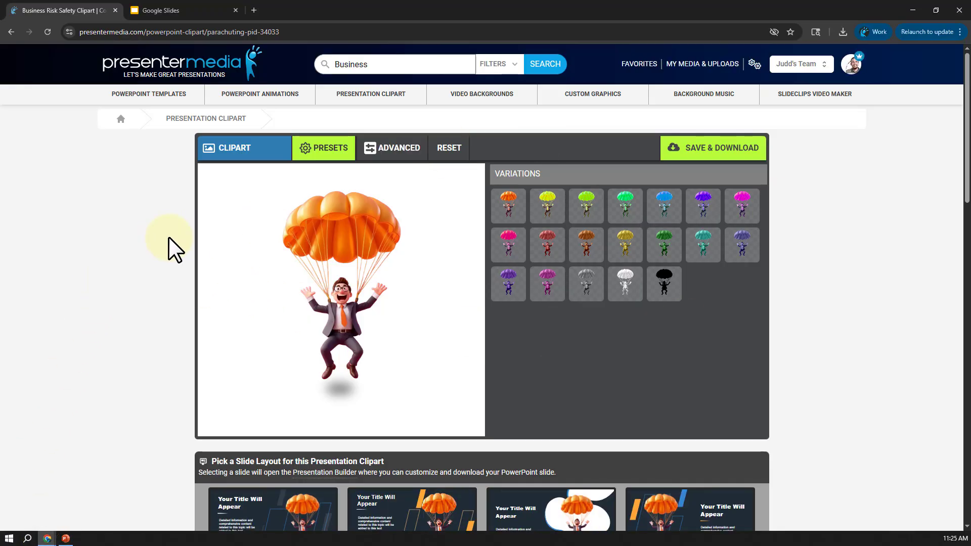
scroll(168, 237, down, 4)
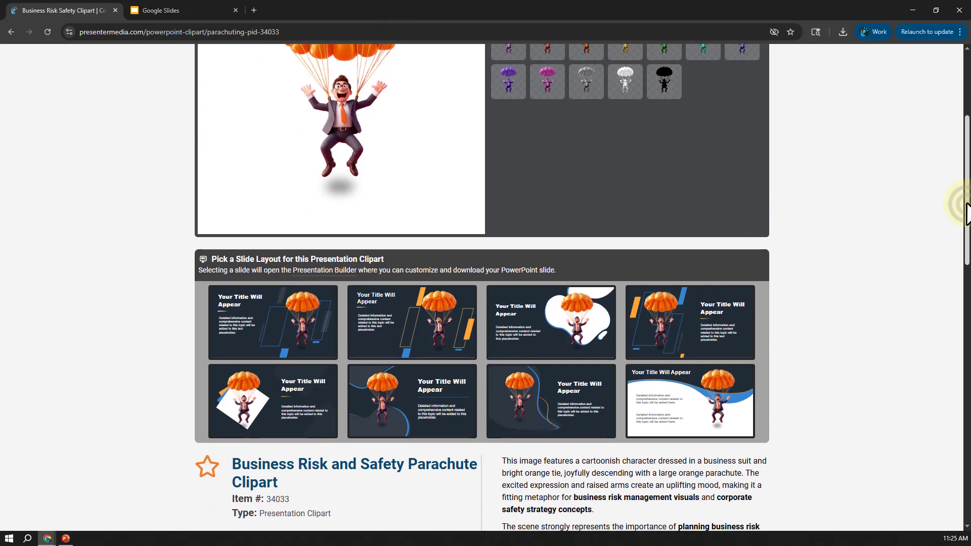
drag(966, 204, 966, 228)
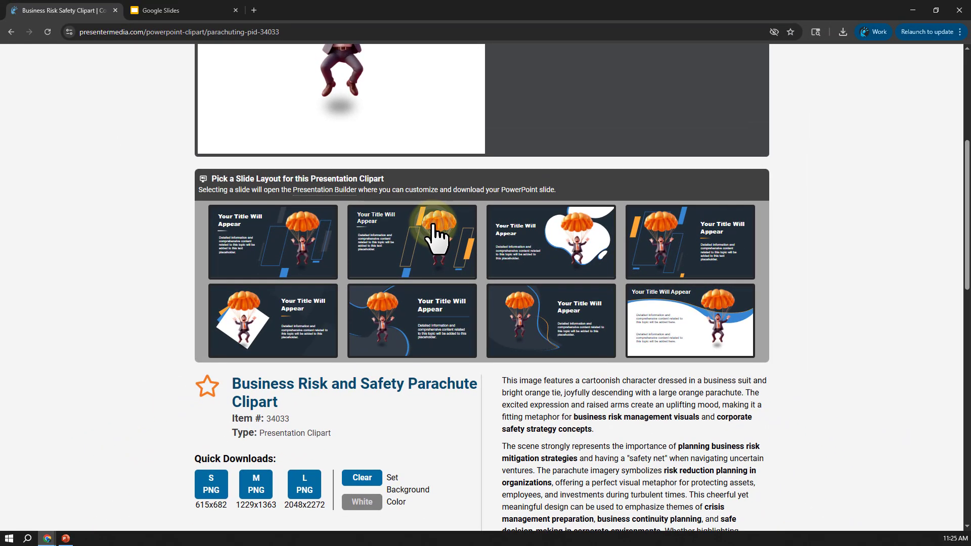
click(433, 225)
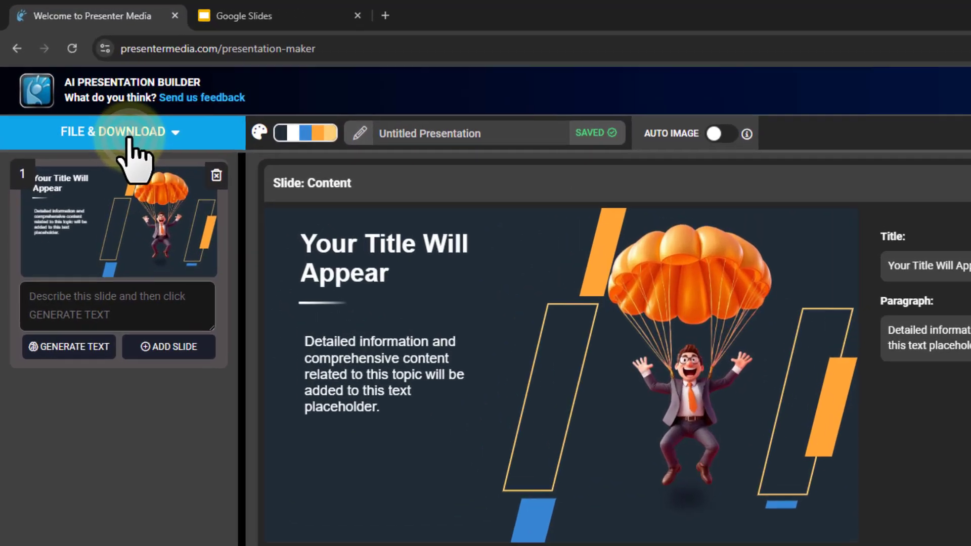
click(81, 90)
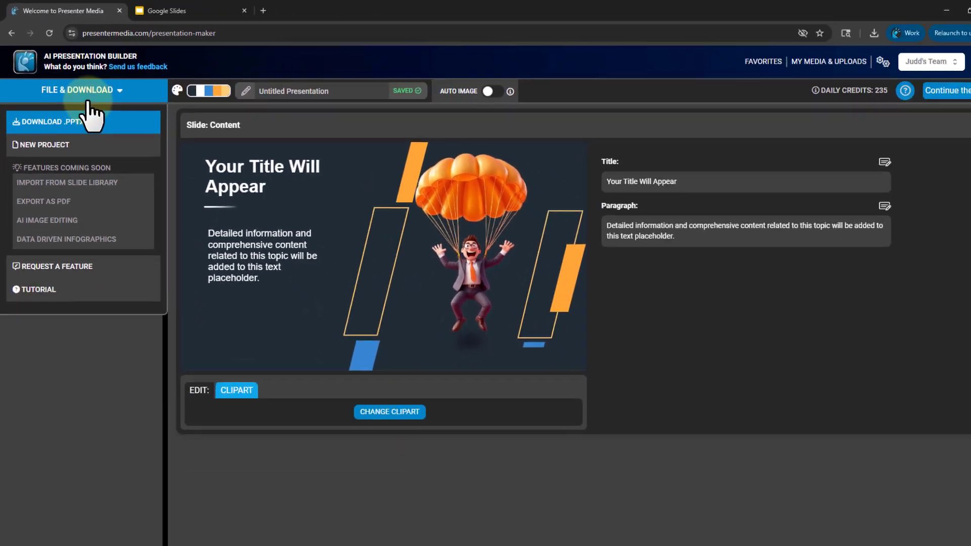
click(413, 496)
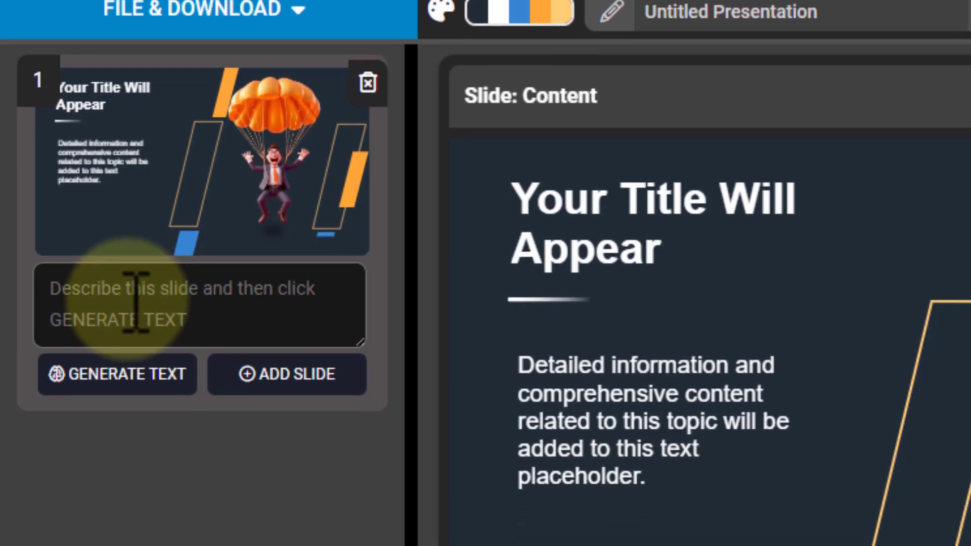
- Paste the "Landing Safely in Business" title and theme description into the slide's prompt, enlarge the prompt box and generate the slide text
click(130, 303)
key(ctrl+v)
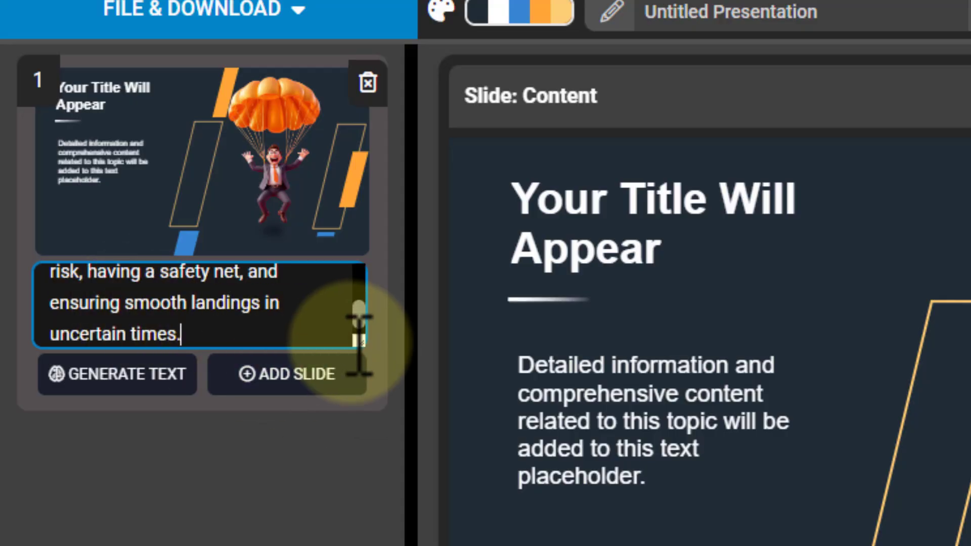
drag(355, 340, 362, 459)
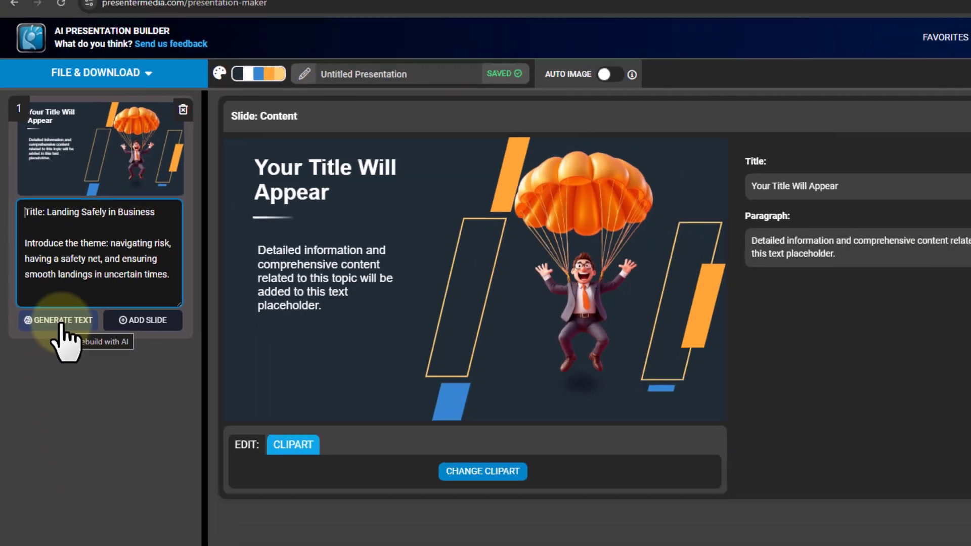
click(127, 506)
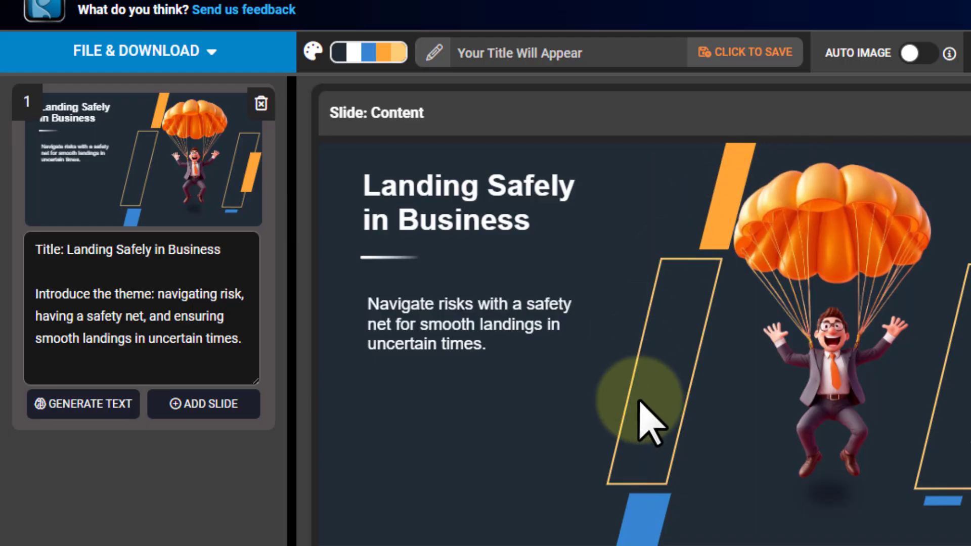
- Replace the theme's blue with a dark maroon sampled from the parachuting businessman's trousers
click(374, 54)
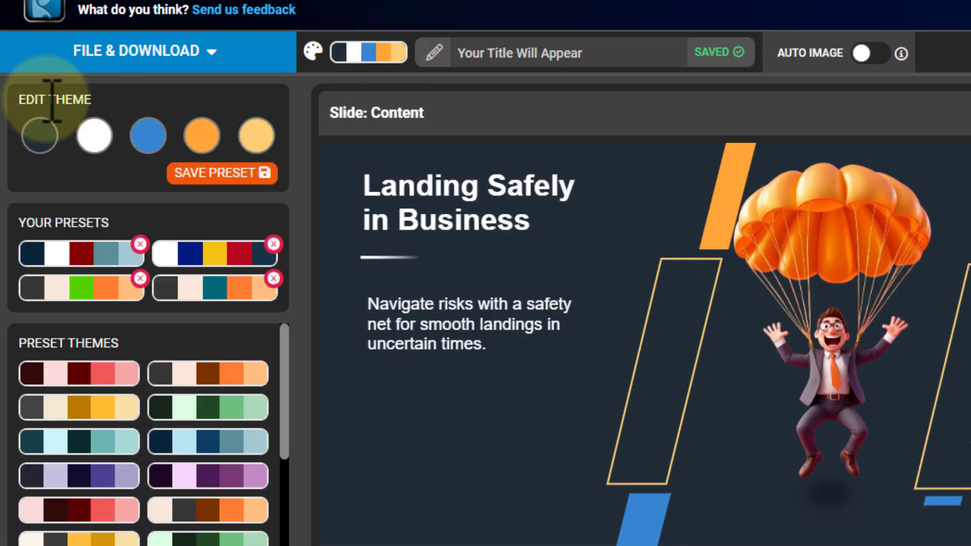
click(143, 143)
click(67, 362)
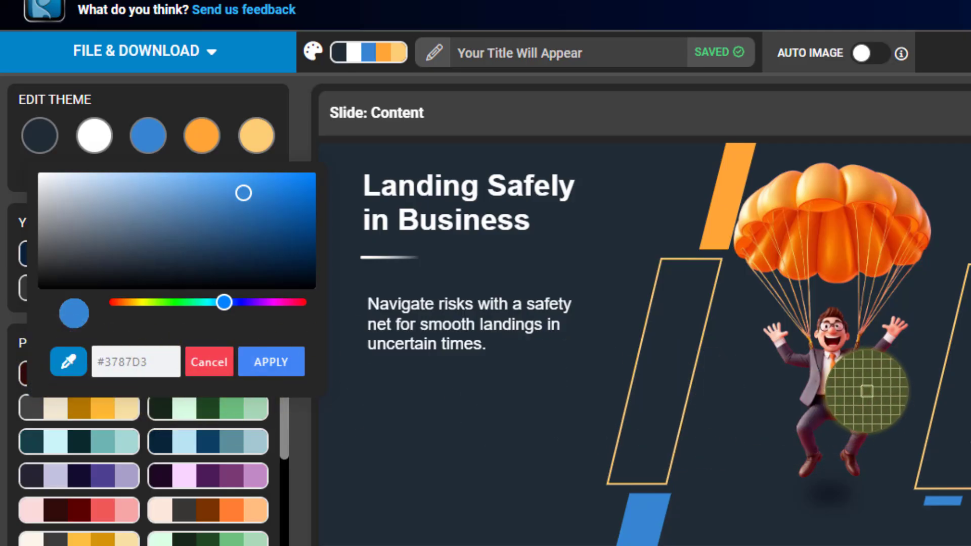
click(807, 433)
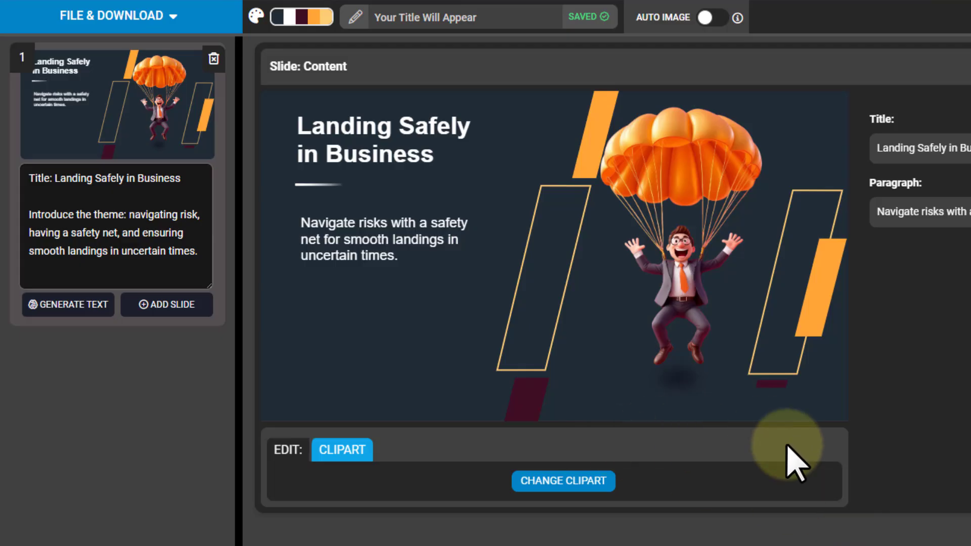
- Replace the theme's orange with a deeper red-orange sampled using the eyedropper
click(287, 21)
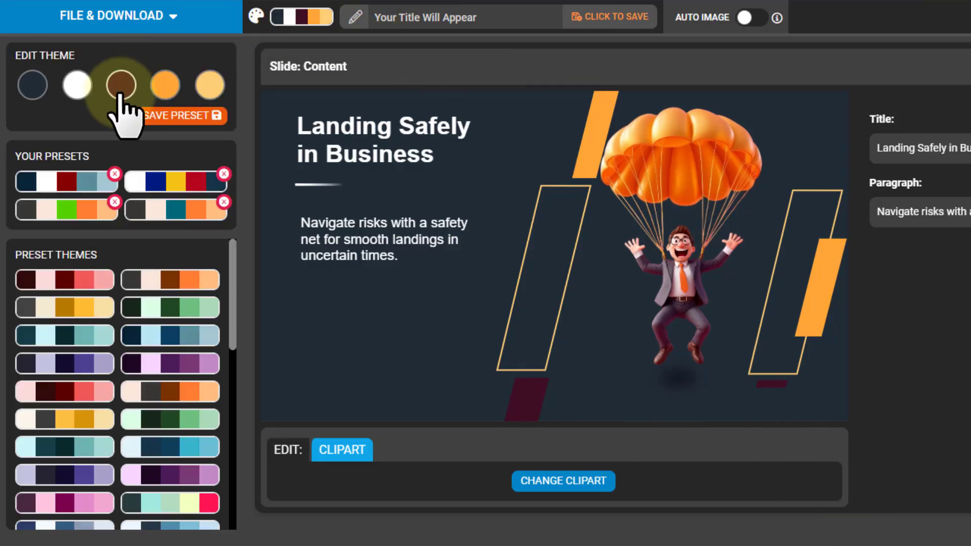
click(167, 85)
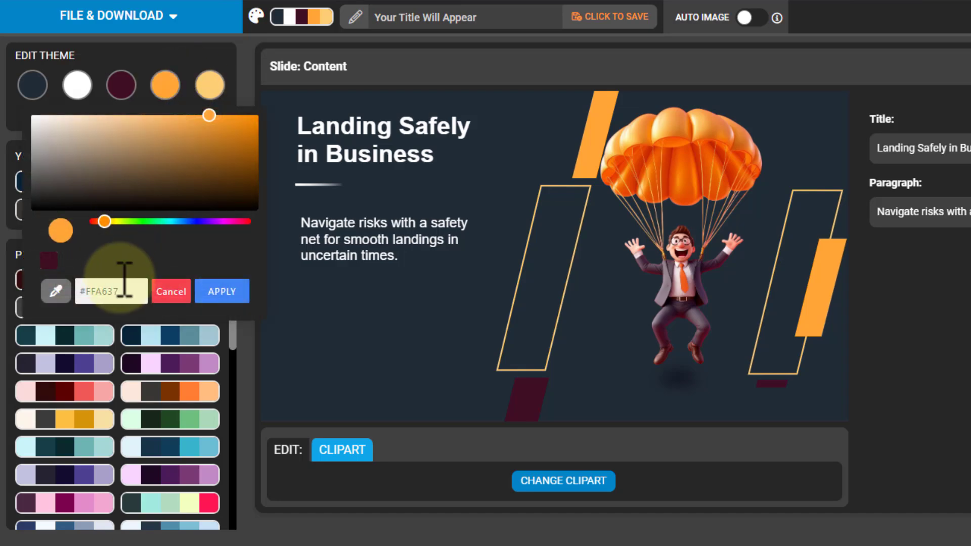
click(53, 293)
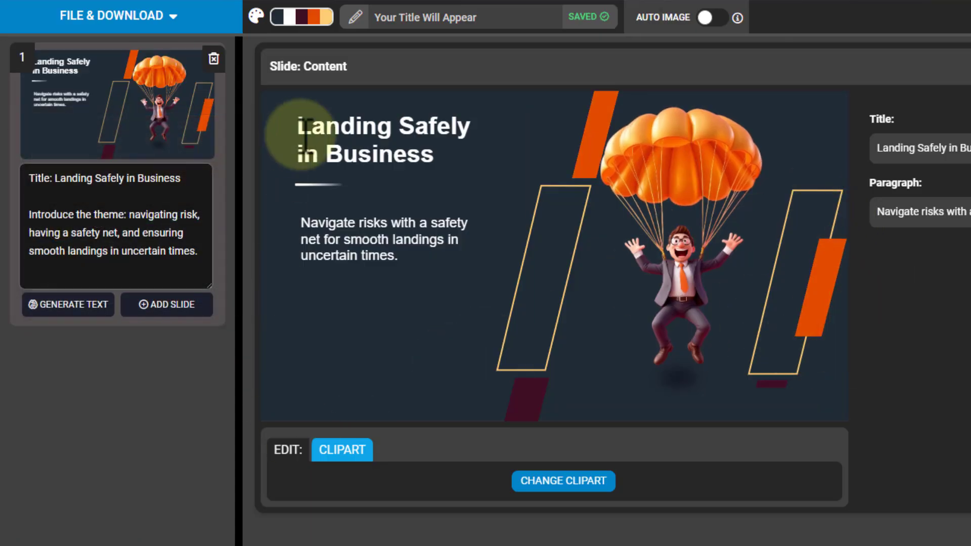
- Replace the theme's light orange, used for the outlined shapes, with an orange sampled from the parachute
click(320, 21)
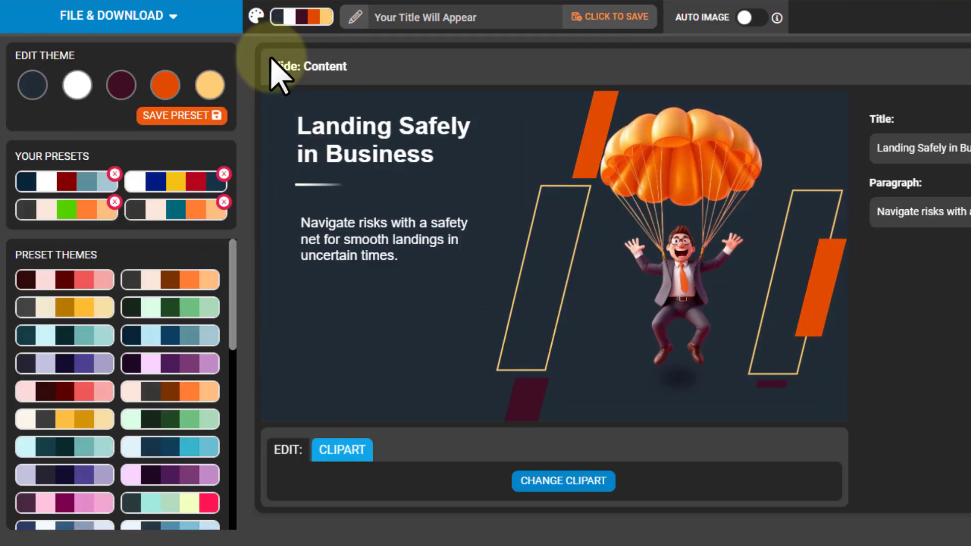
click(210, 83)
click(55, 292)
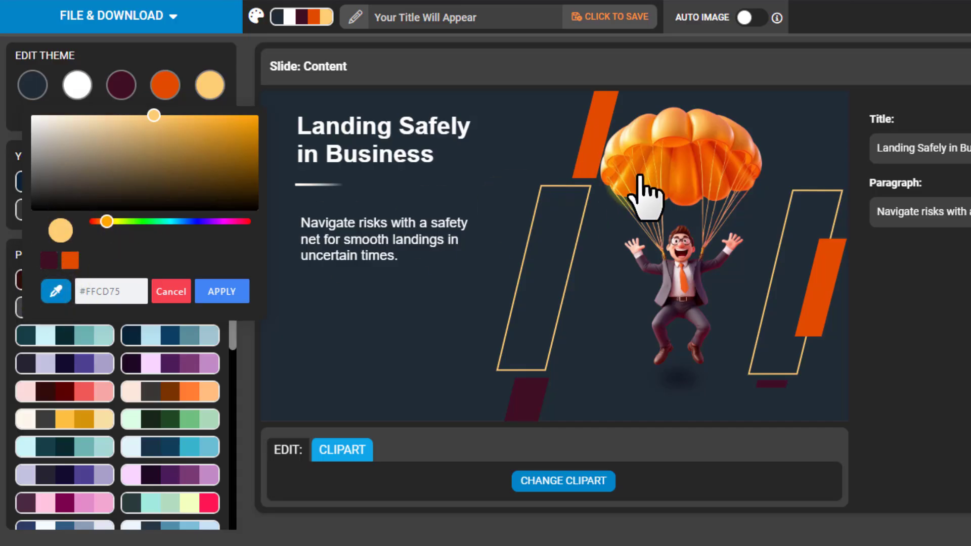
click(701, 123)
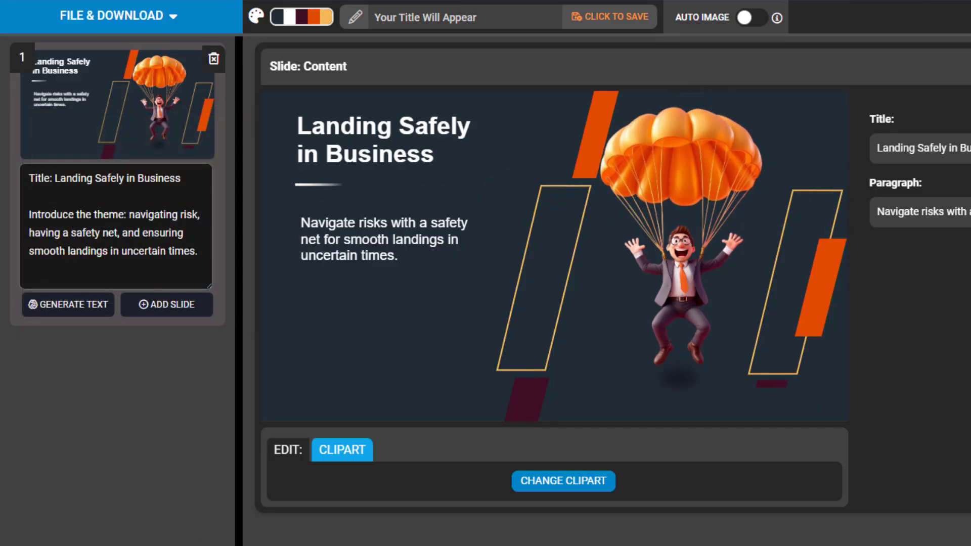
- Replace the theme's dark blue background color with a dark maroon sampled from the businessman's suit
click(288, 23)
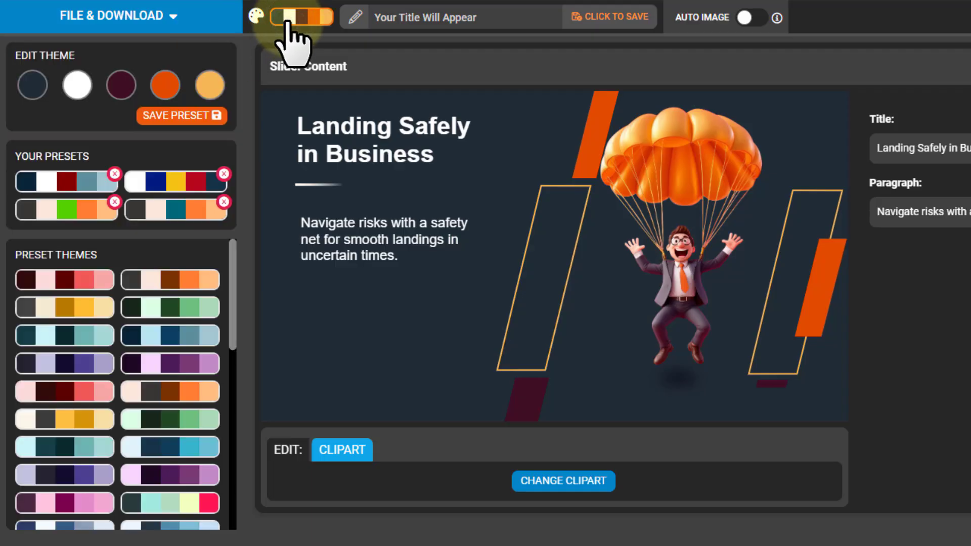
click(30, 86)
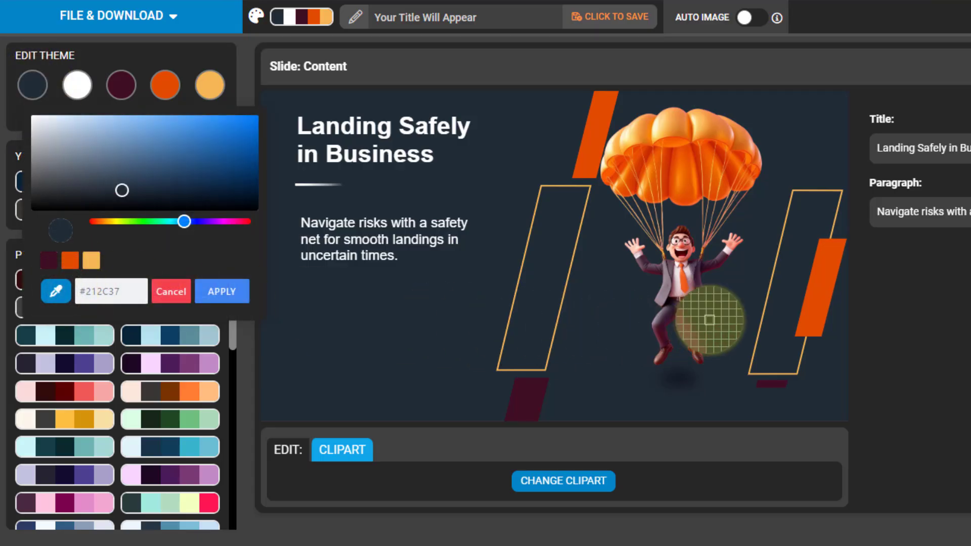
click(702, 267)
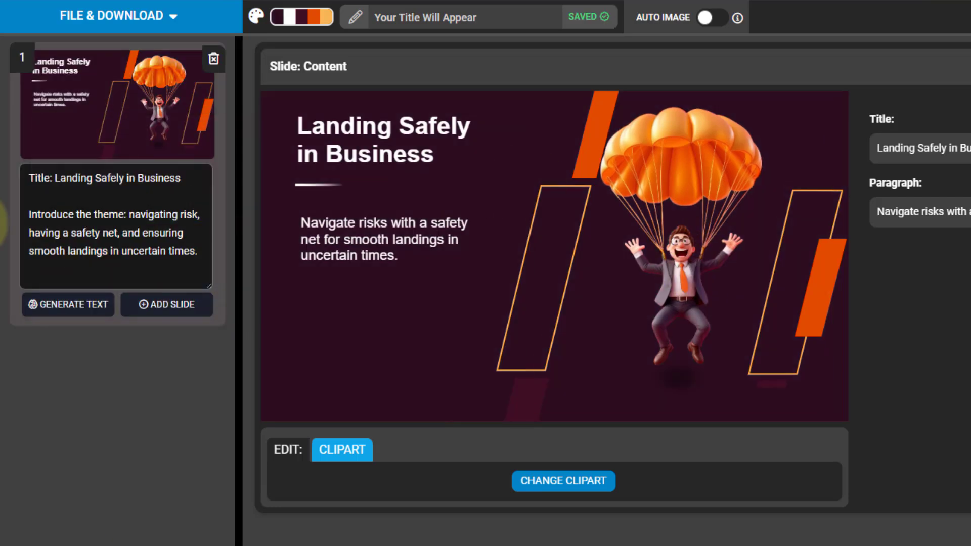
- Darken the maroon used as the theme's background color and apply it
click(293, 22)
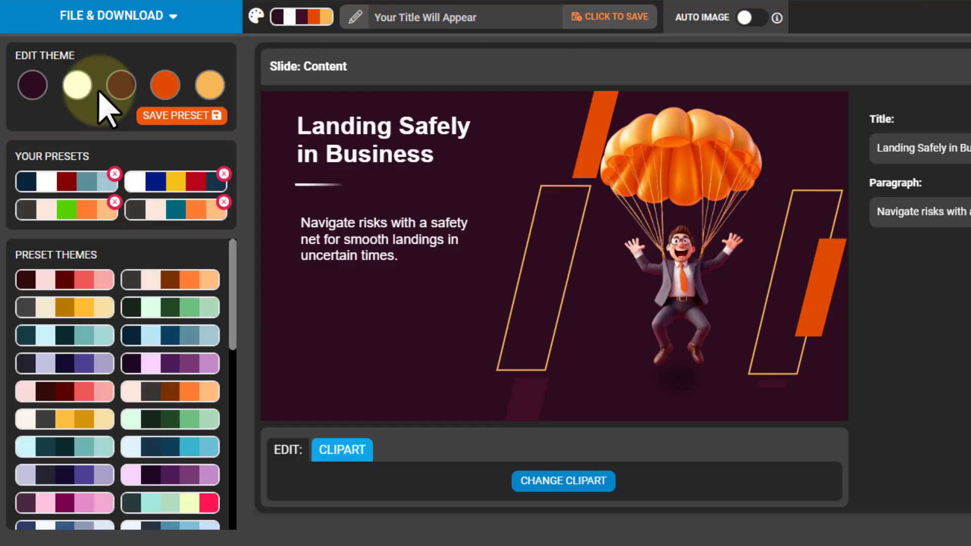
click(31, 86)
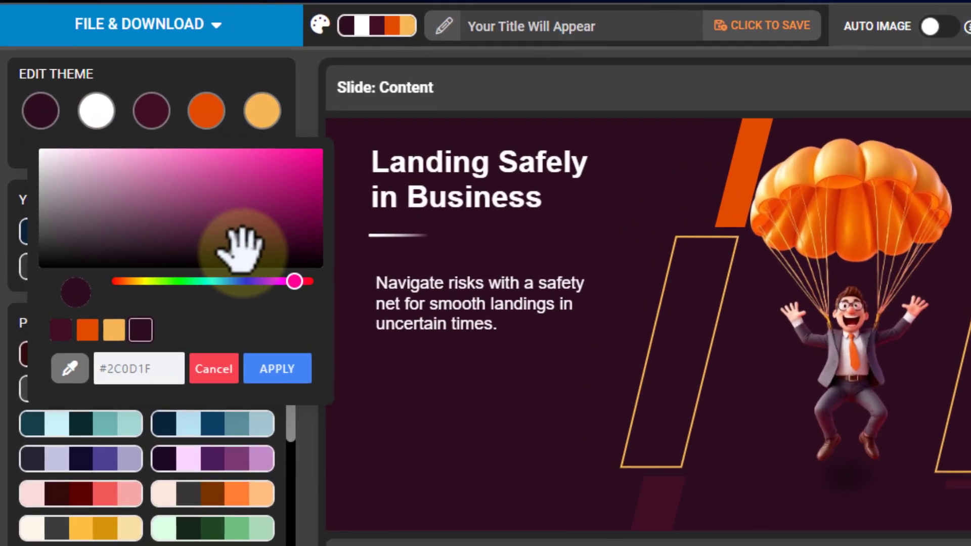
mouse_move(243, 245)
mouse_down()
mouse_move(248, 254)
mouse_move(251, 234)
mouse_move(114, 234)
mouse_move(271, 177)
mouse_move(201, 247)
mouse_move(245, 184)
mouse_move(225, 253)
mouse_move(154, 166)
mouse_move(106, 246)
mouse_move(253, 162)
mouse_move(244, 223)
mouse_move(98, 211)
mouse_move(270, 245)
mouse_move(251, 169)
mouse_move(91, 253)
mouse_move(255, 216)
mouse_move(183, 221)
mouse_move(254, 256)
mouse_move(244, 248)
mouse_up()
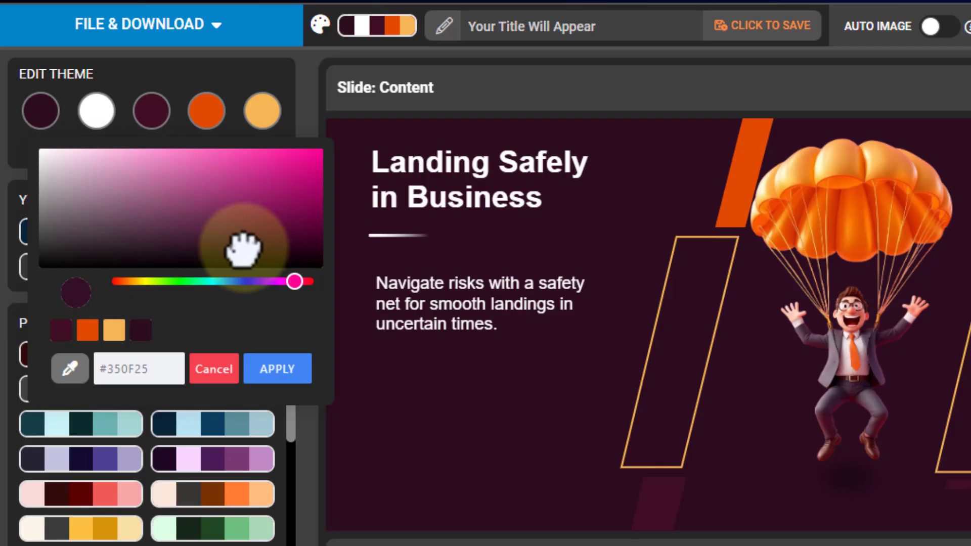
click(277, 369)
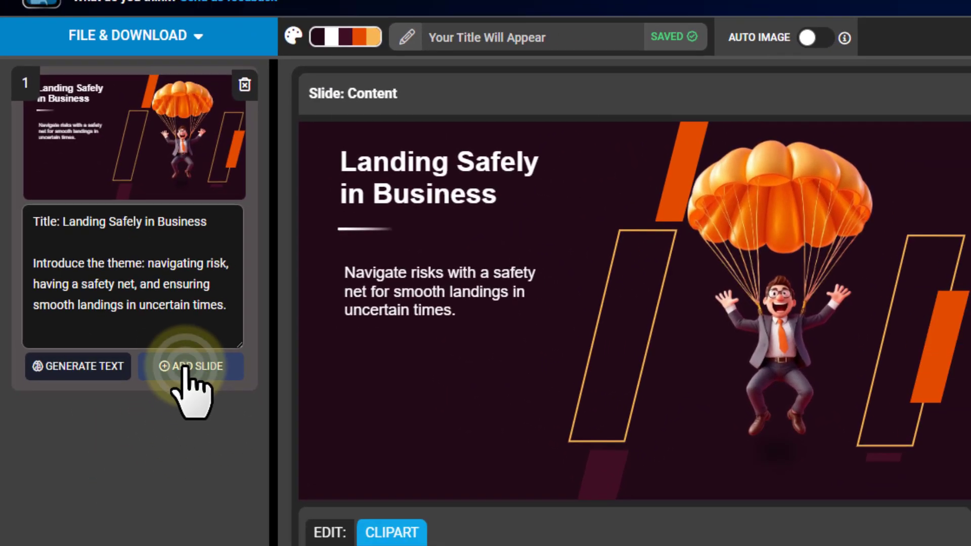
- Start adding a slide after slide 1 and filter the layouts to Impact Clip in the Bold Diagonals theme
click(207, 385)
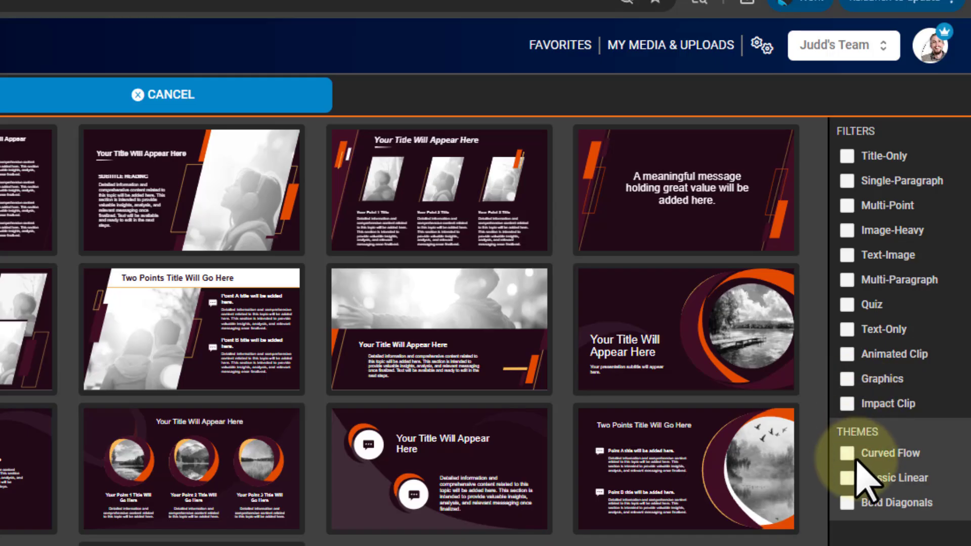
click(849, 404)
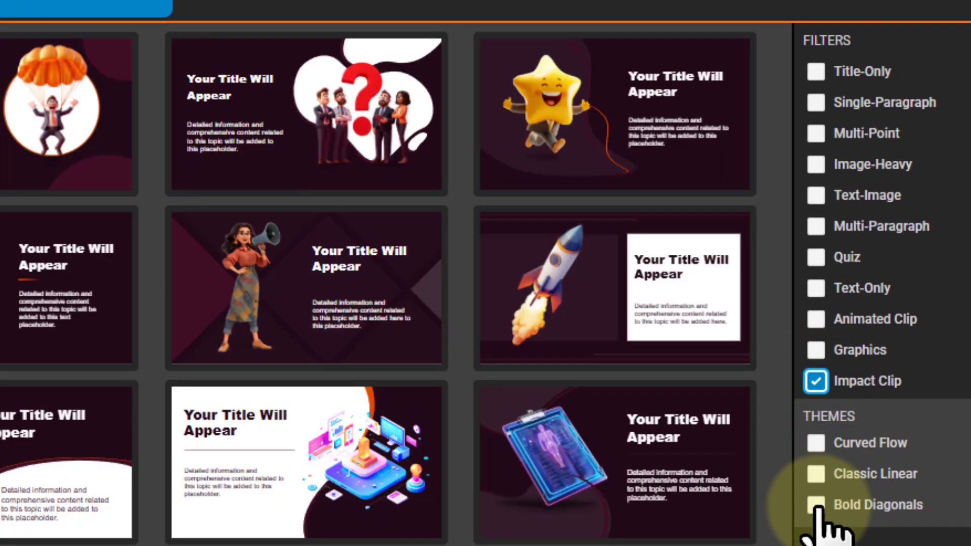
click(815, 504)
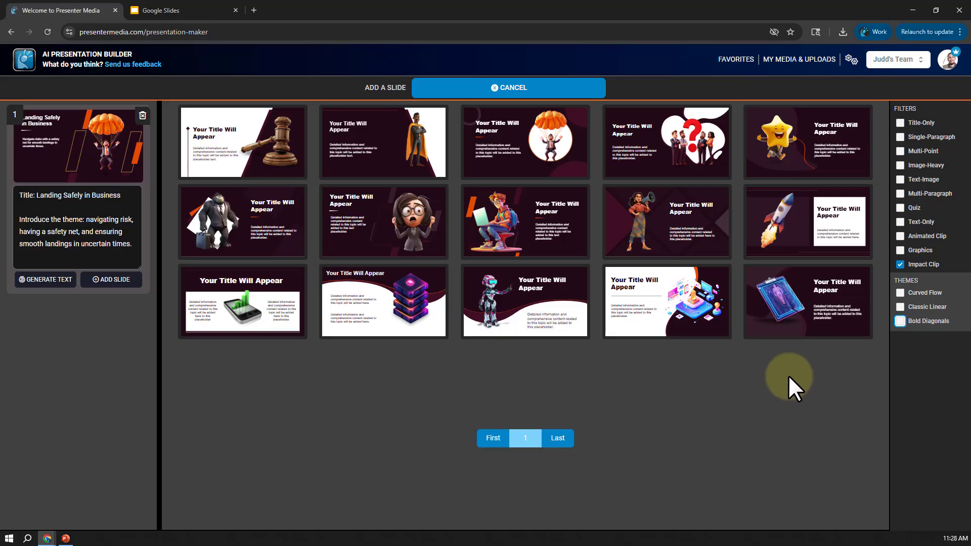
click(900, 322)
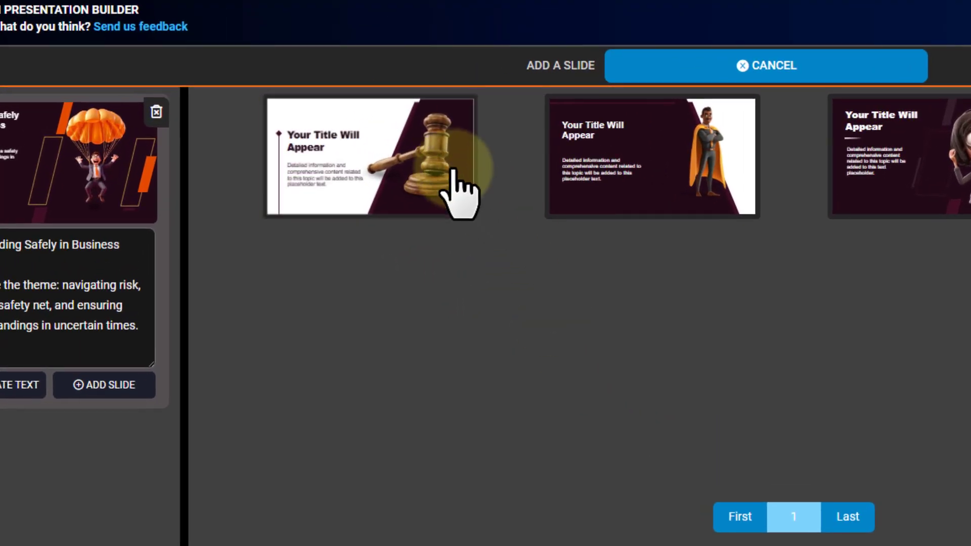
- Add the wooden gavel layout as slide 2 without generating text for it
click(432, 152)
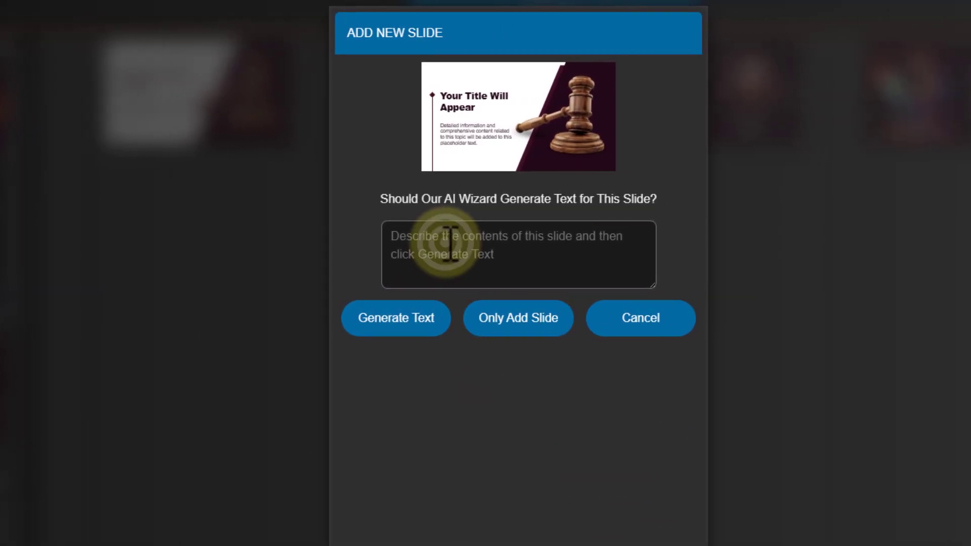
click(559, 237)
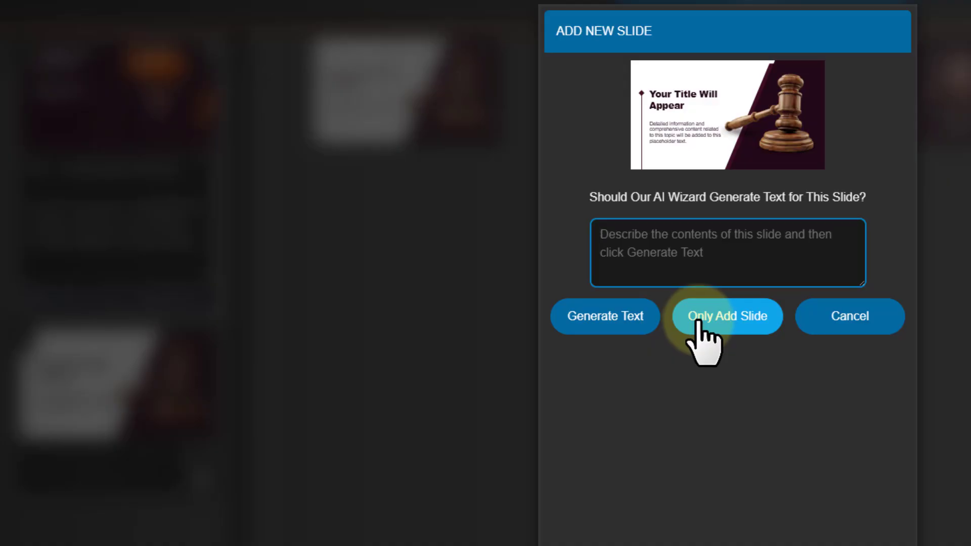
click(734, 324)
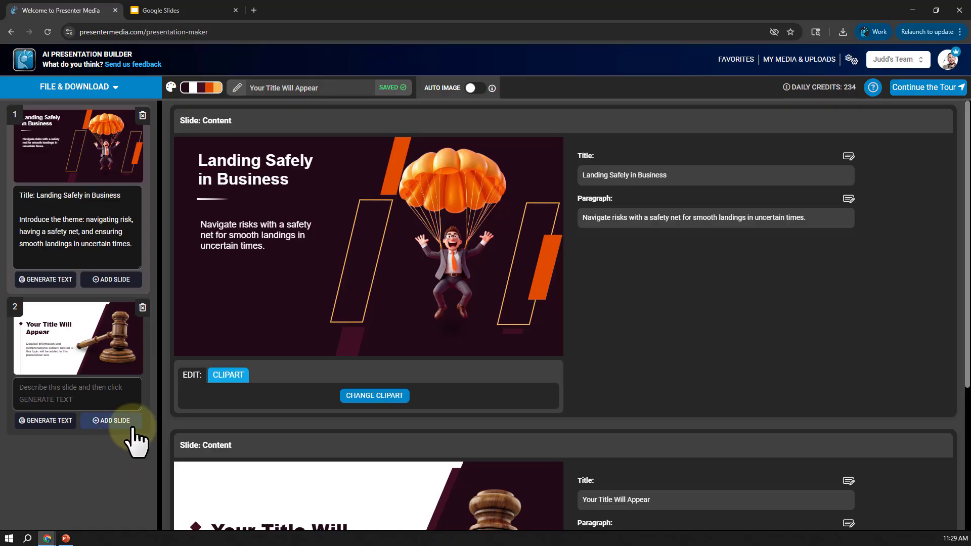
- Paste the "Challenges Every Business Encounters" outline into slide 2's description, enlarge the box, and relabel the subtitle as Title
click(125, 344)
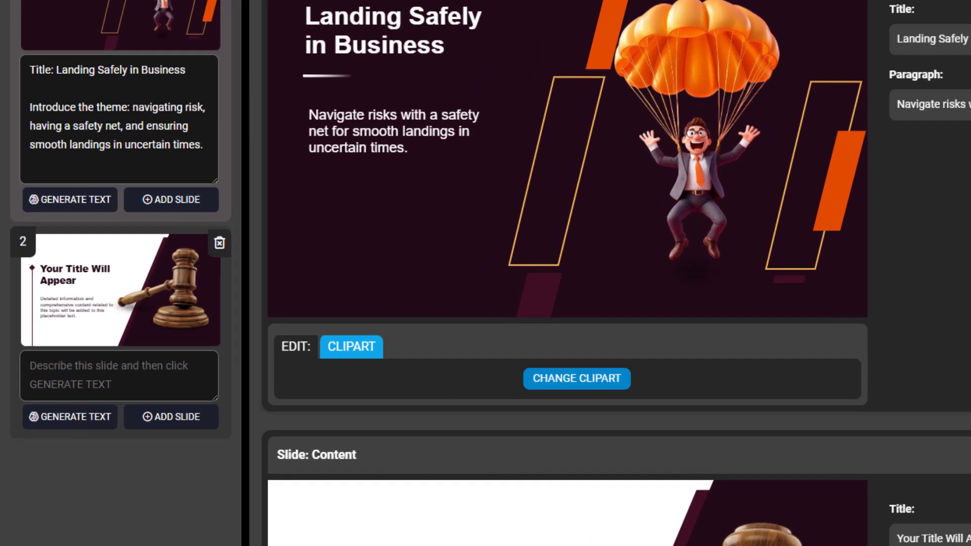
key(ctrl+v)
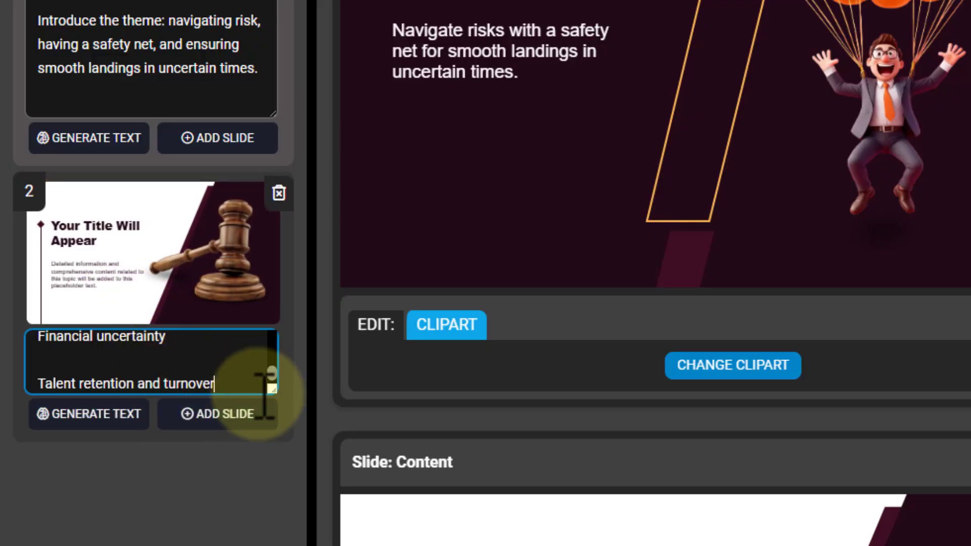
drag(274, 389, 278, 536)
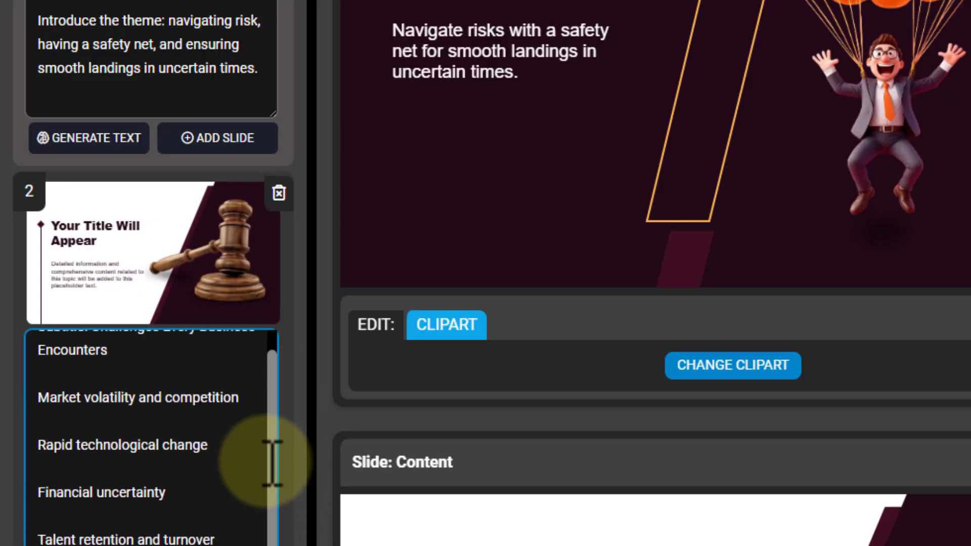
scroll(135, 368, up, 1)
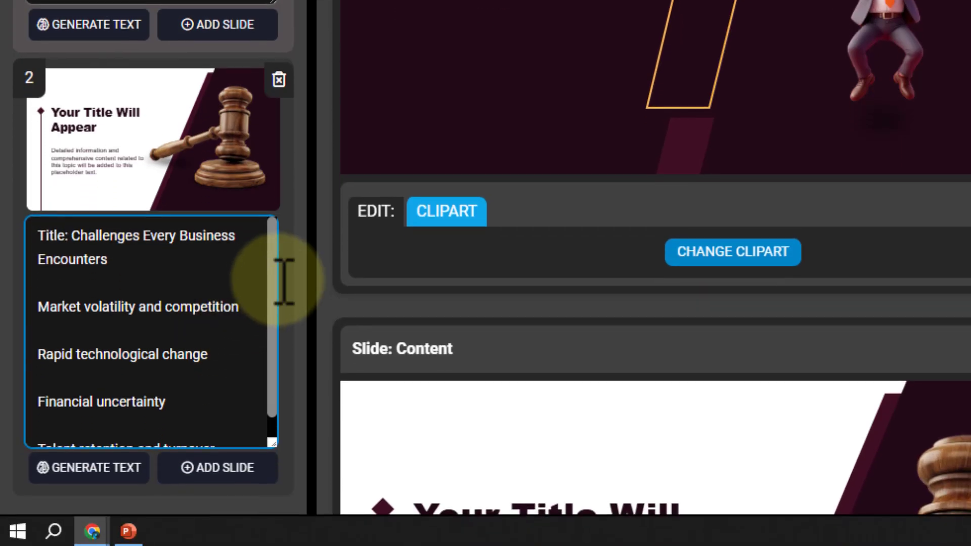
- Check slide 2's full outline in its description box and generate the slide text from it
drag(281, 392, 273, 462)
drag(274, 346, 281, 342)
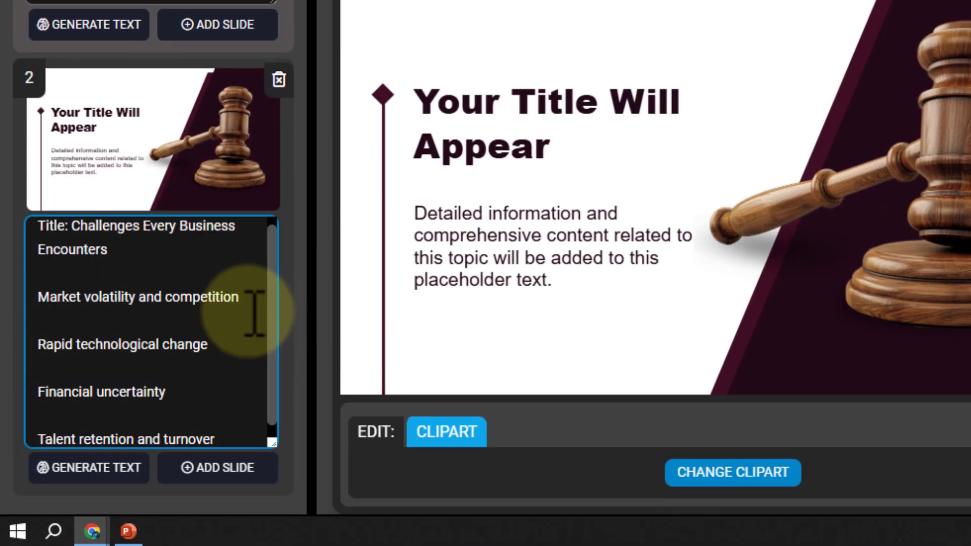
scroll(151, 331, down, 1)
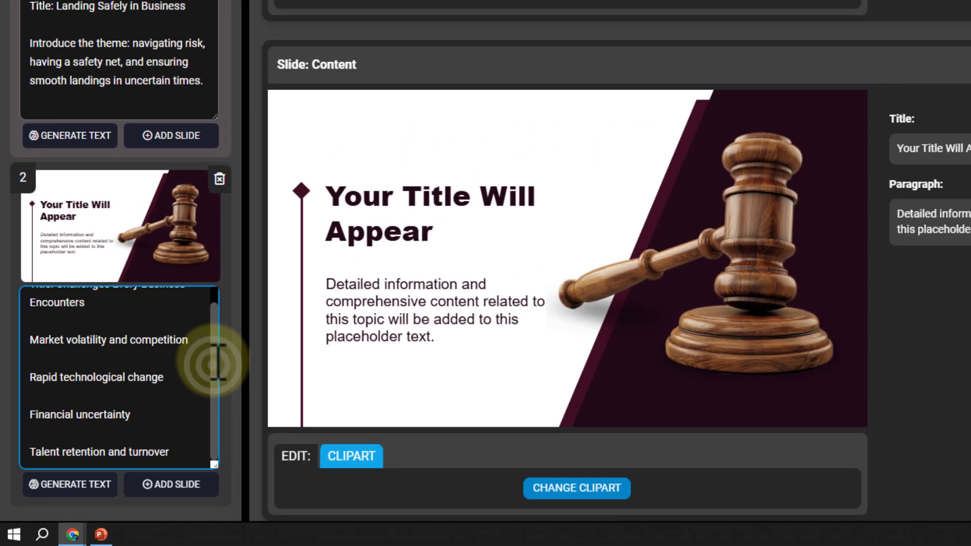
scroll(268, 318, up, 1)
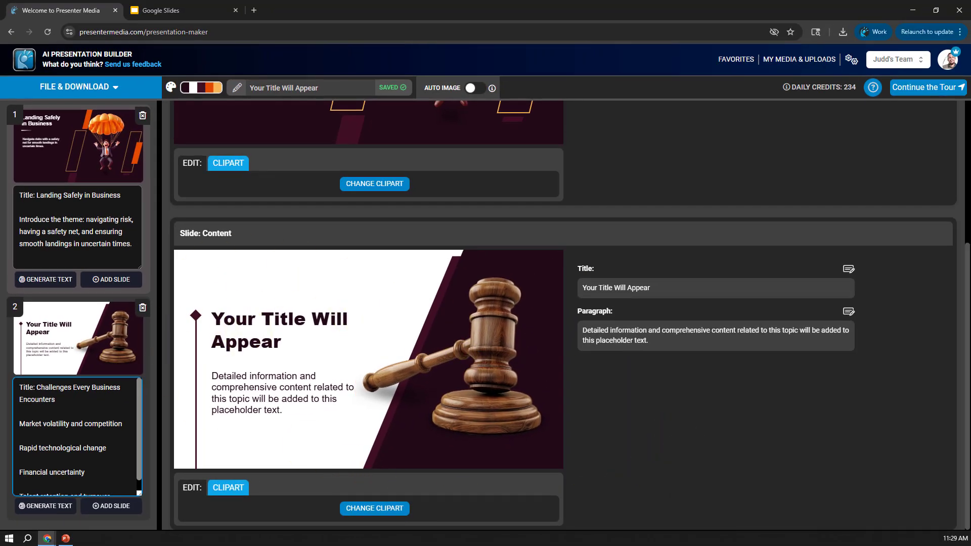
scroll(960, 324, up, 2)
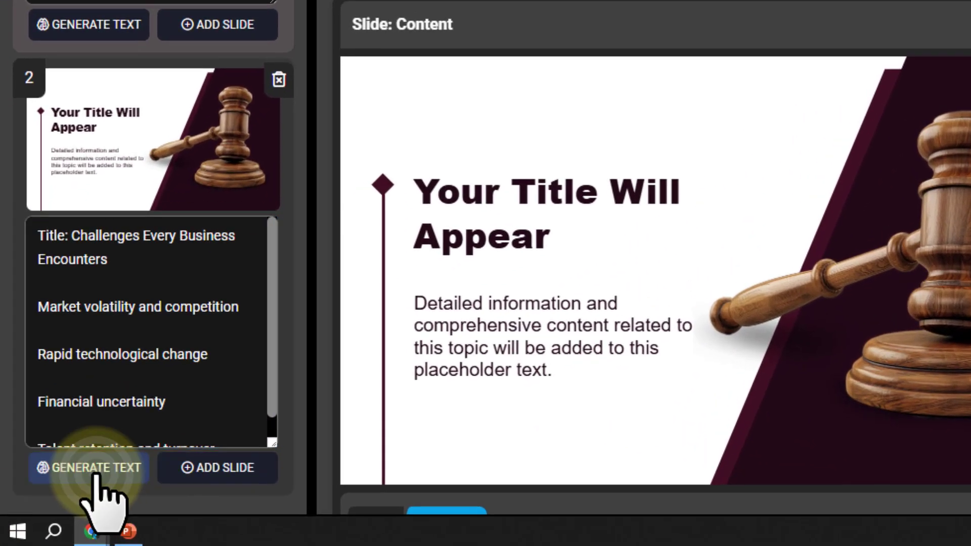
click(96, 472)
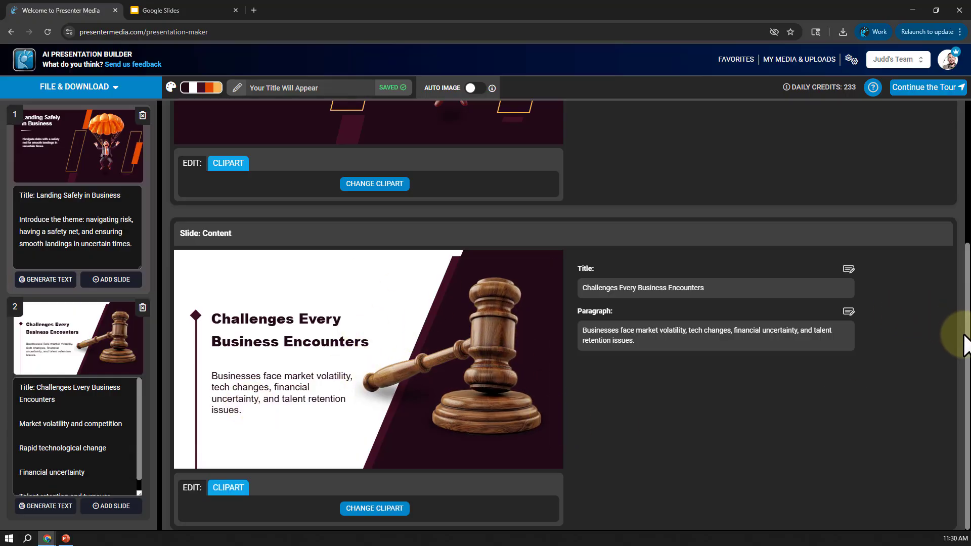
- Replace slide 2's gavel clipart with the businessman under the orange parachute, found by searching for "parachute"
drag(967, 346, 956, 316)
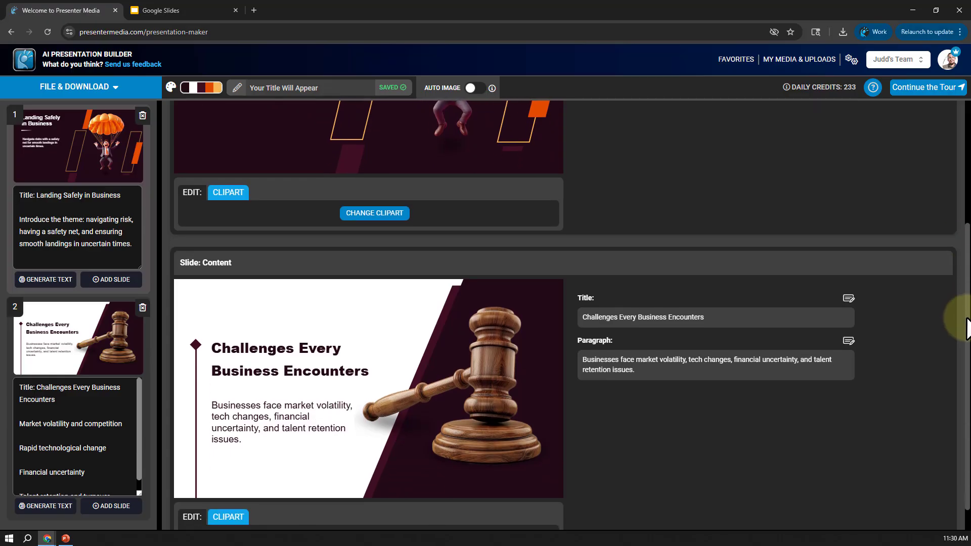
click(477, 353)
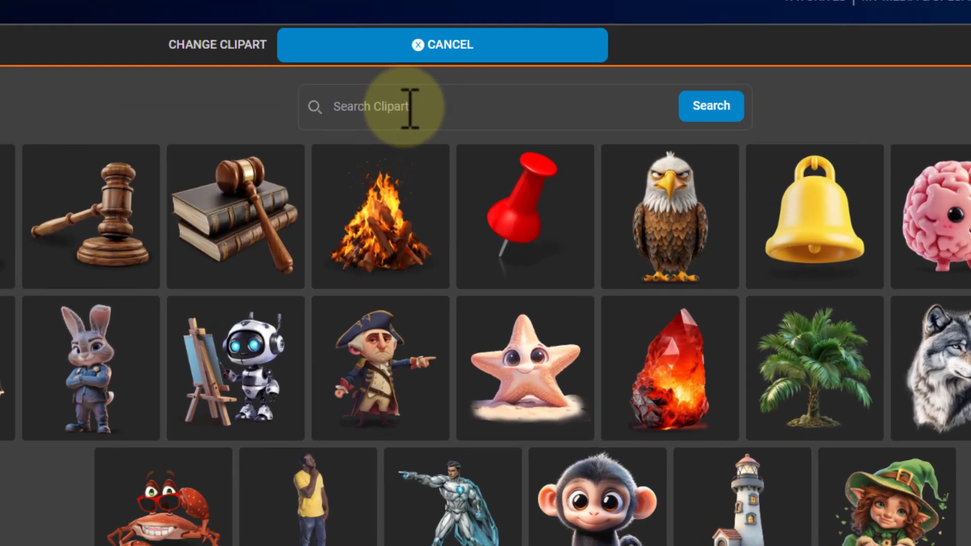
click(499, 126)
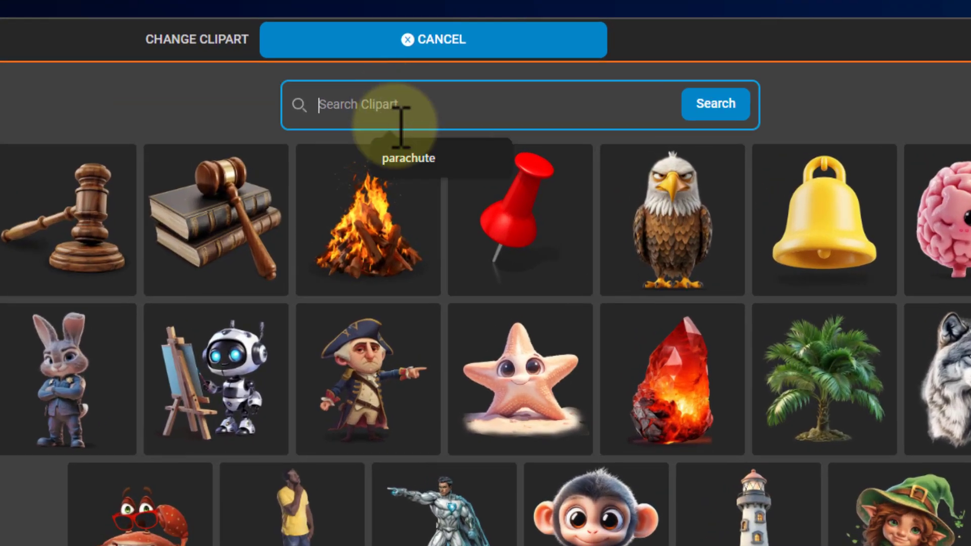
click(406, 167)
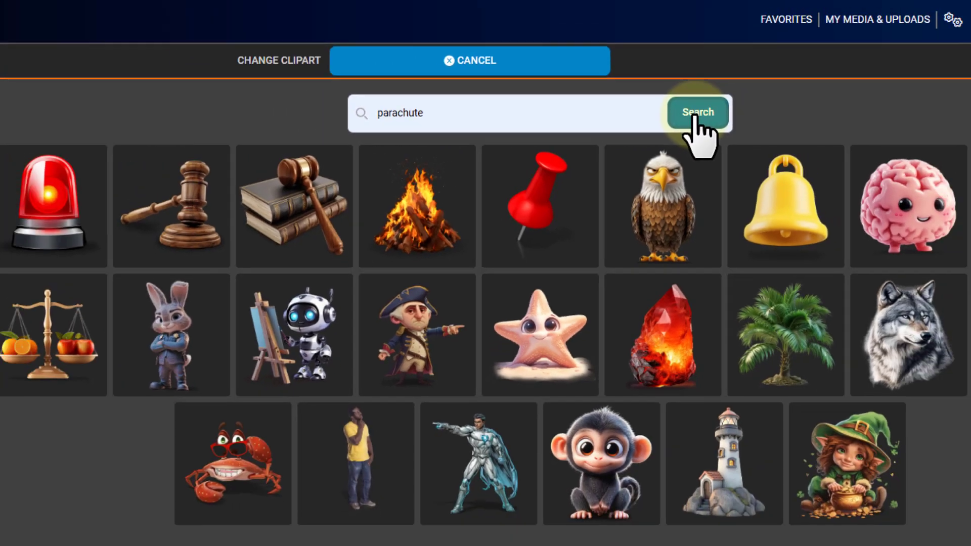
click(713, 104)
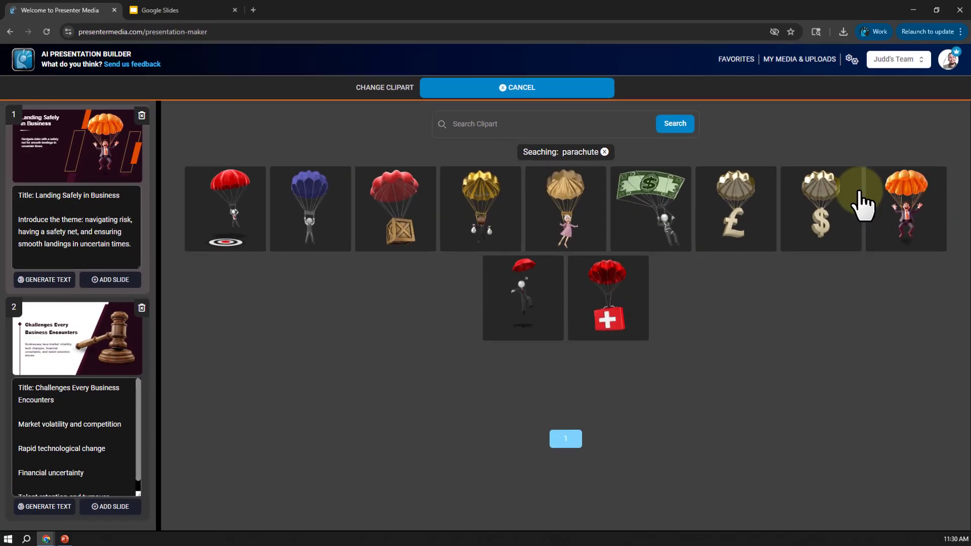
click(904, 206)
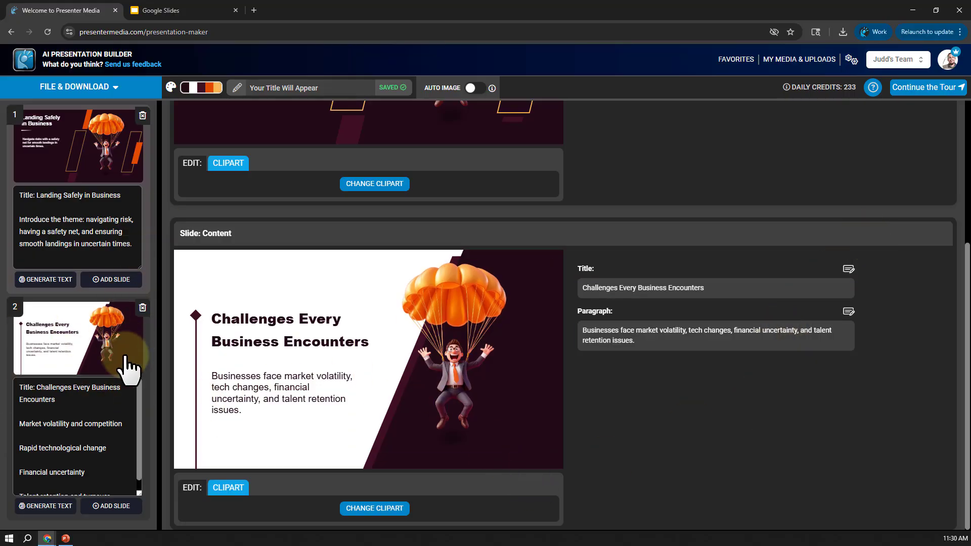
- Reduce the height of the description boxes under slides 1 and 2
drag(137, 488, 135, 452)
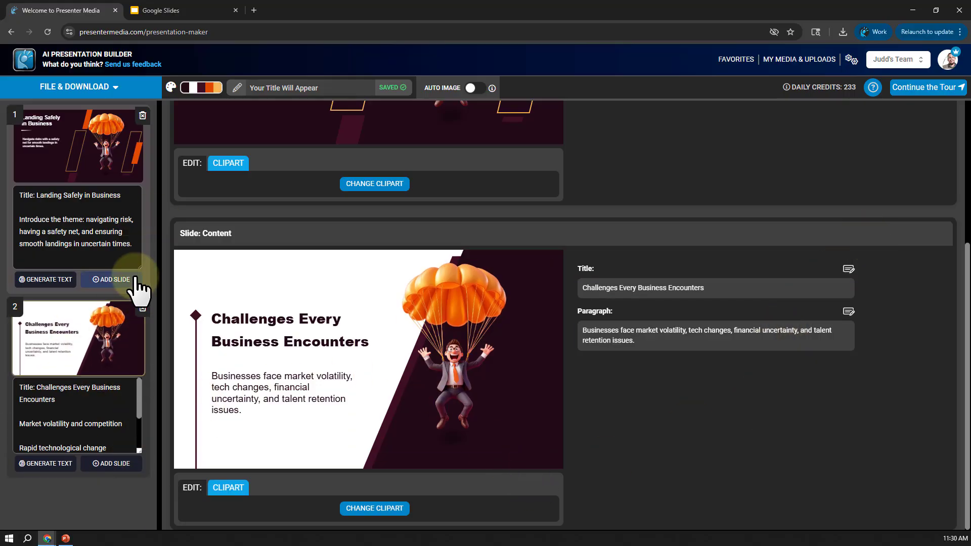
drag(140, 262, 139, 227)
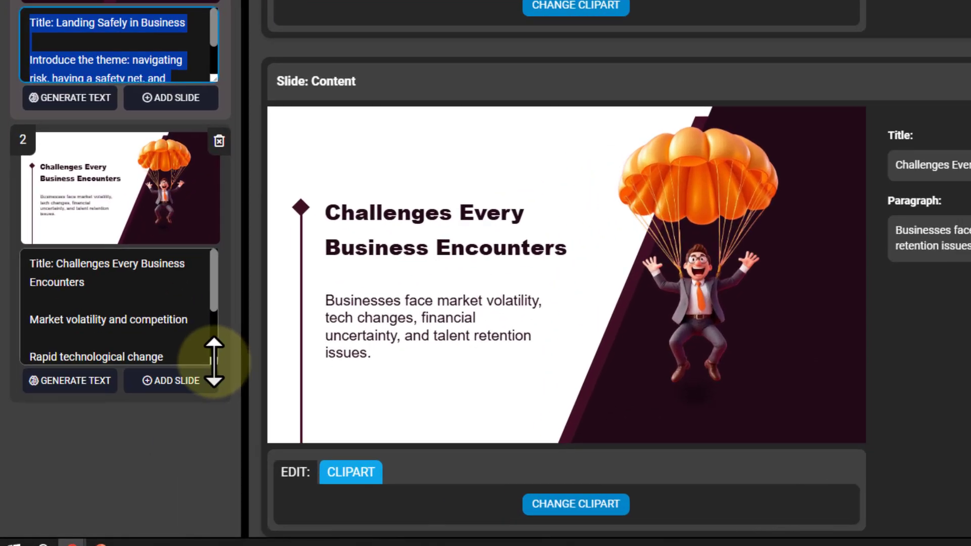
click(137, 416)
- Add the four-point Bold Diagonals layout with a central round image as slide 3, using the Multi-Point filter and no generated text
click(210, 357)
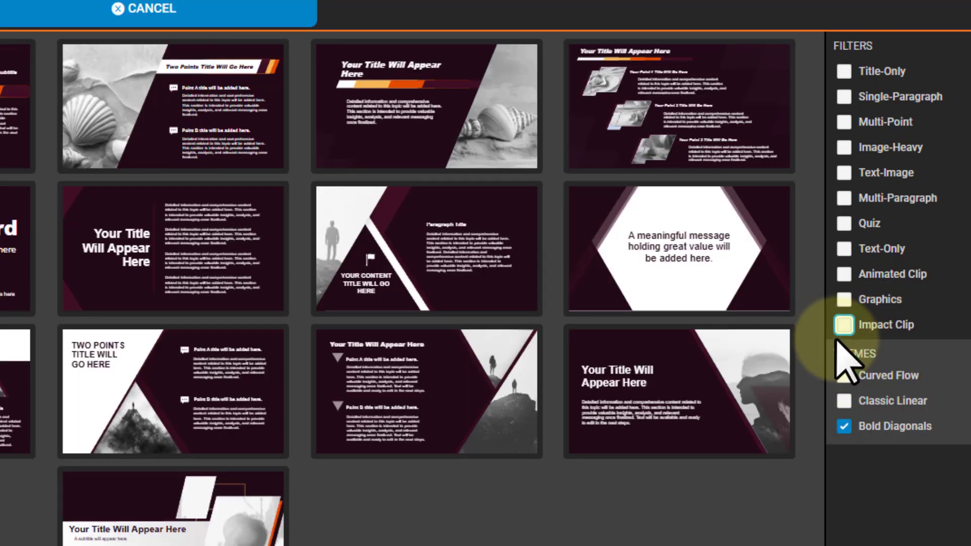
click(843, 123)
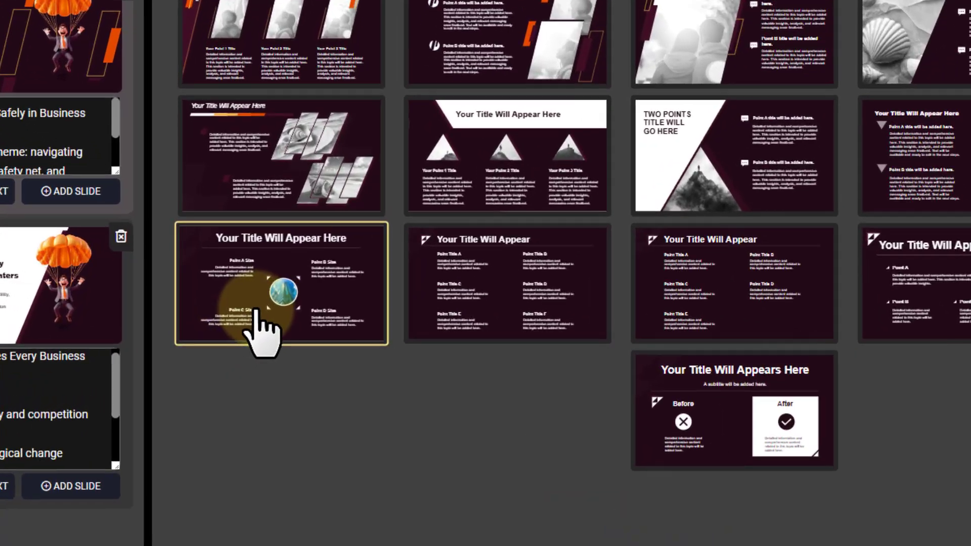
click(333, 292)
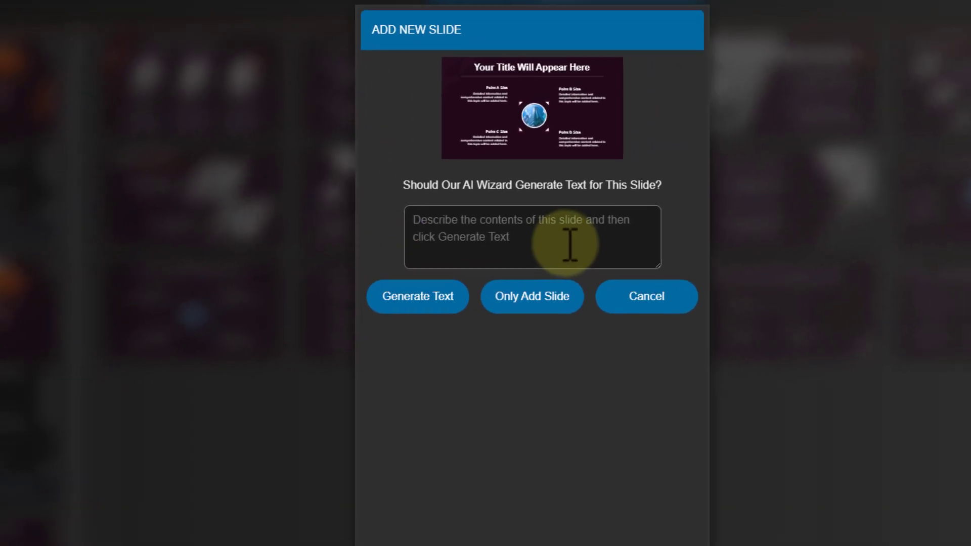
click(528, 303)
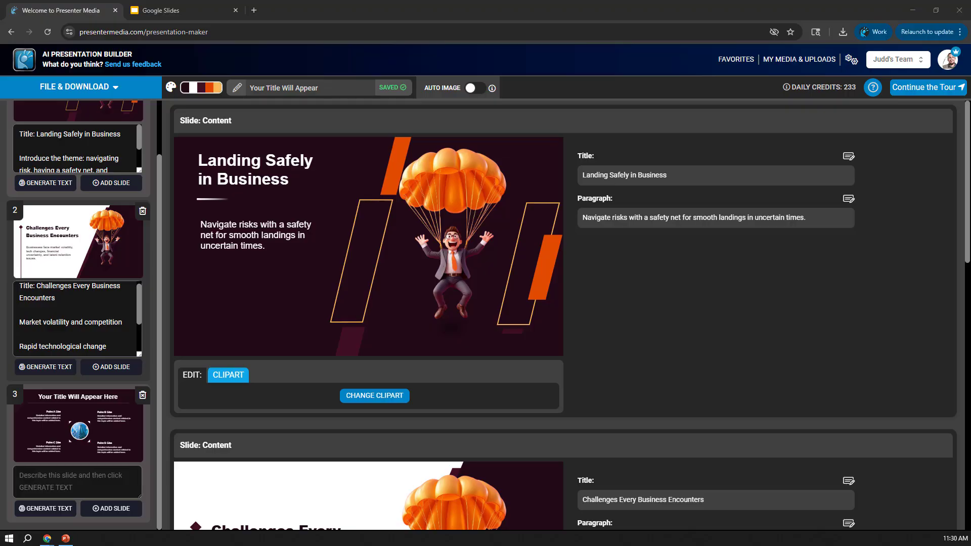
- Fill slide 3's description with the "Strategies That Protect Your Business" outline and enlarge its box to show the heading and points
click(76, 480)
text(Scalable and flexible processes  Backup strategies and exit plans)
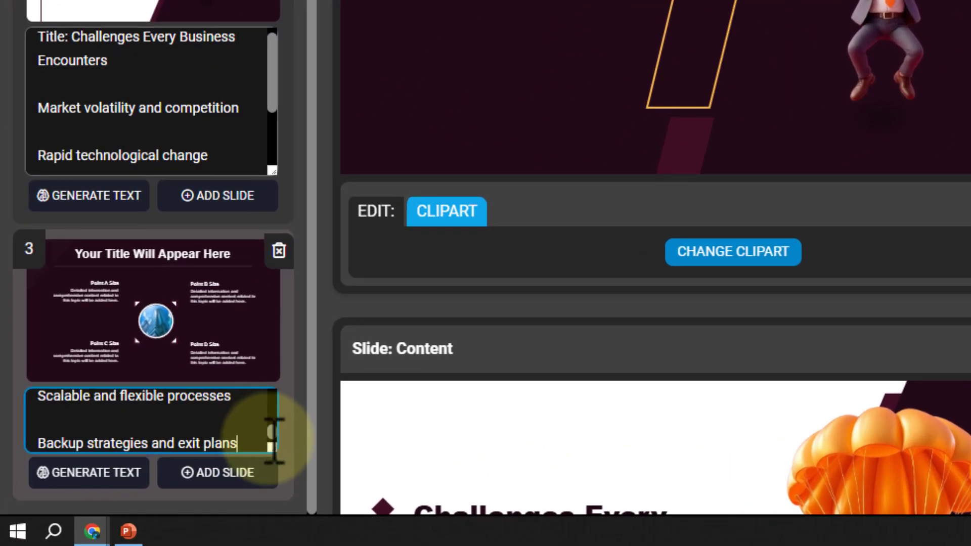
drag(271, 451, 272, 543)
scroll(280, 477, down, 2)
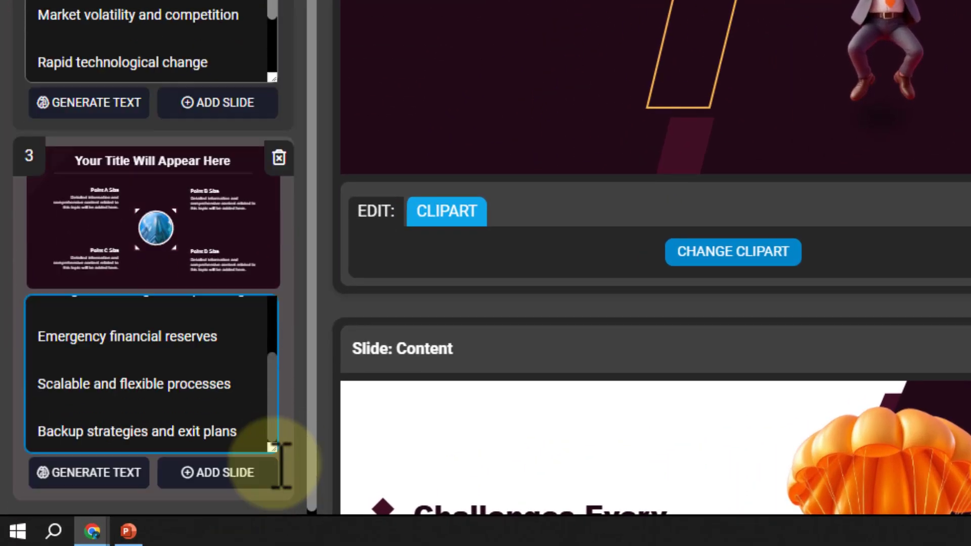
drag(273, 420, 271, 341)
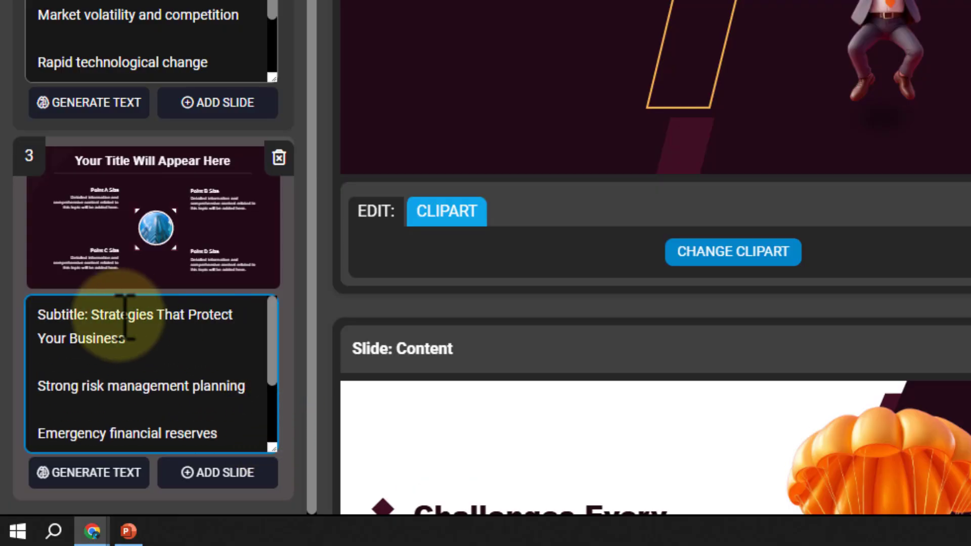
- Relabel "Subtitle" as "Title" in slide 3's description and generate the slide's text from it
double_click(77, 318)
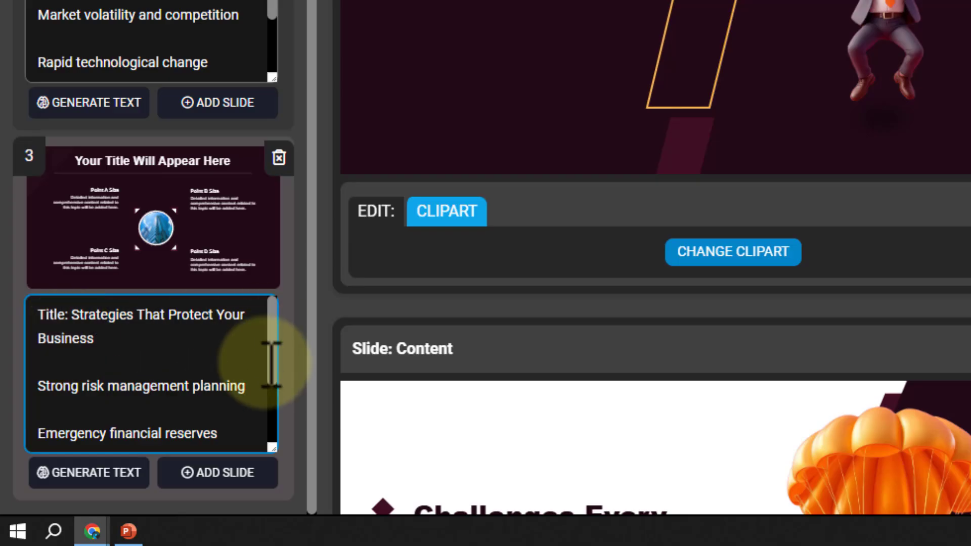
drag(277, 360, 275, 384)
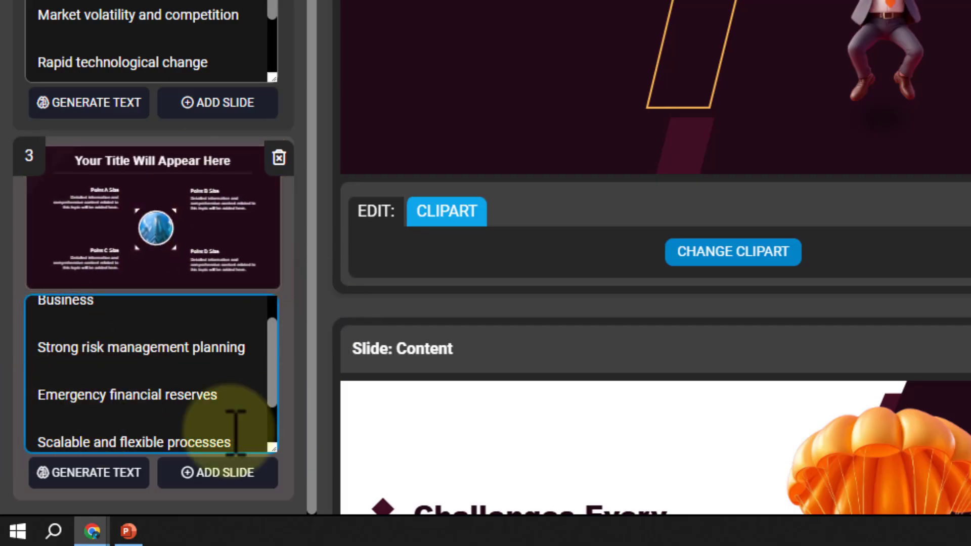
click(53, 477)
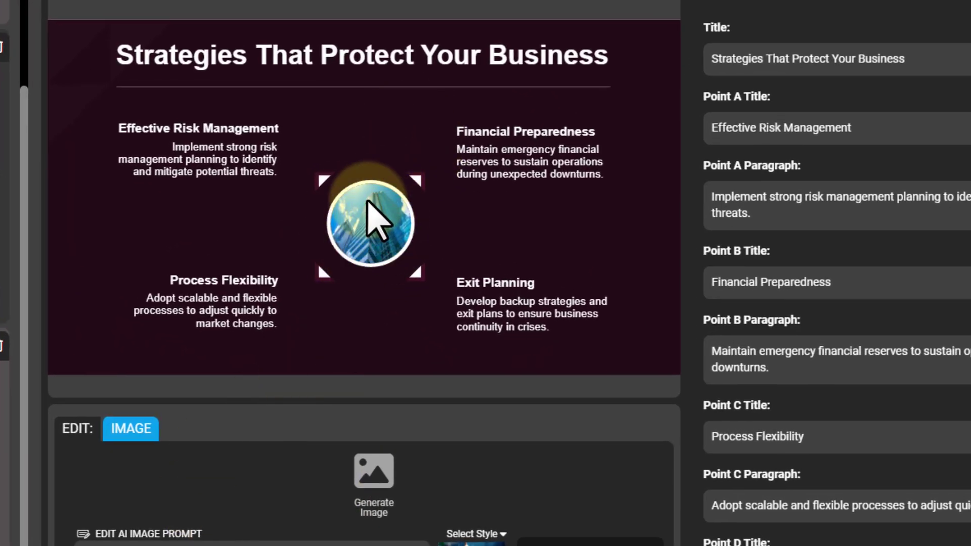
- Shorten slide 3's image prompt to "A close-up shot of a business professional analyzing charts" and build two AI images in the 3D Toon style
scroll(275, 490, down, 2)
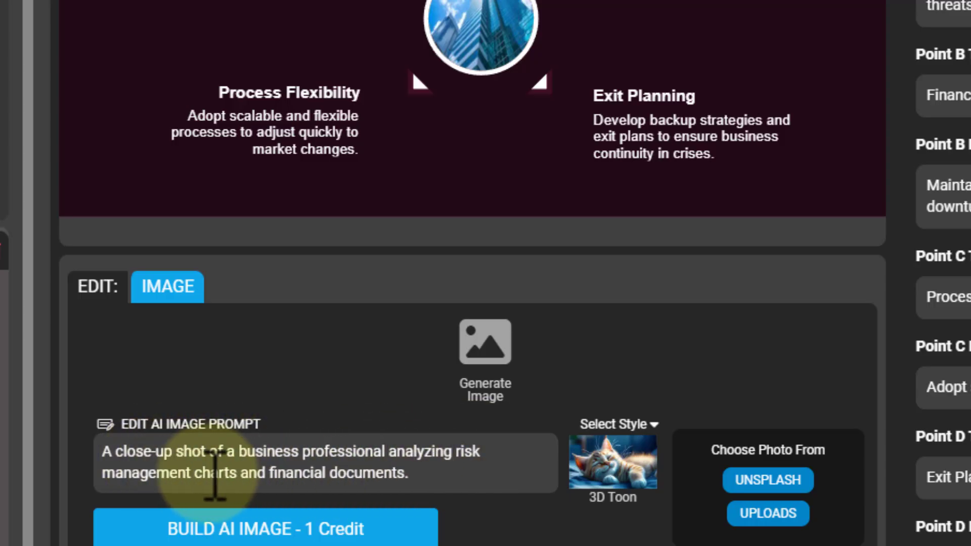
drag(200, 475, 90, 483)
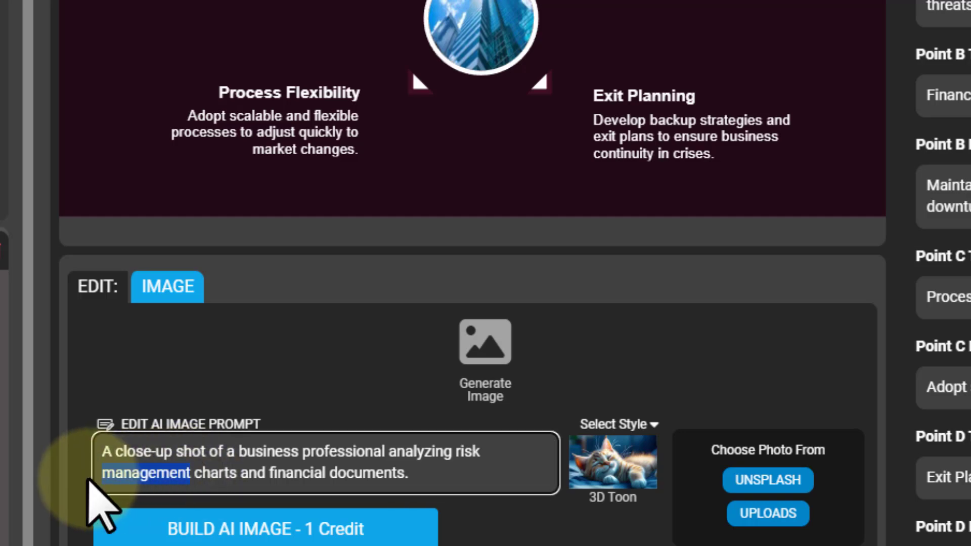
key(BackSpace)
key(BackSpace)
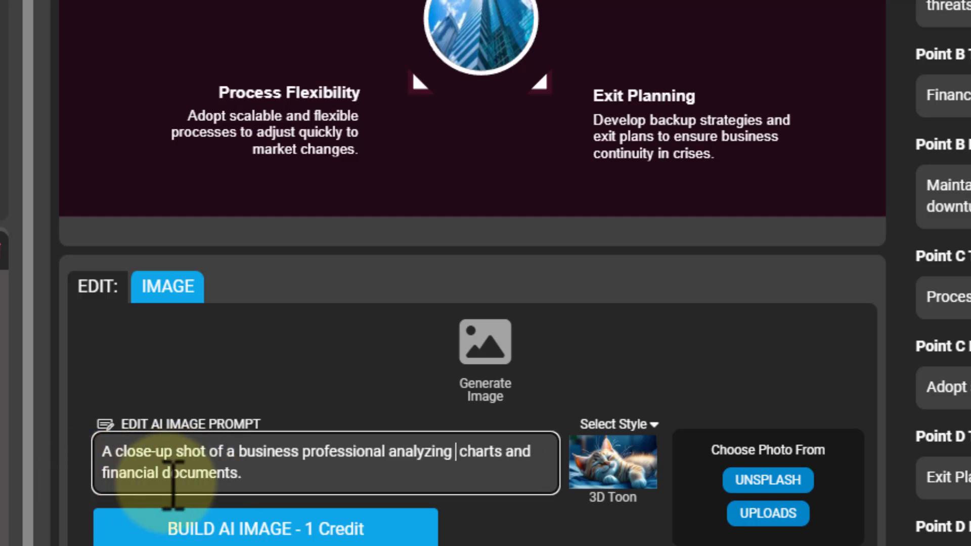
drag(276, 481, 98, 502)
key(BackSpace)
key(BackSpace)
key(BackSpace)
key(BackSpace)
key(BackSpace)
key(BackSpace)
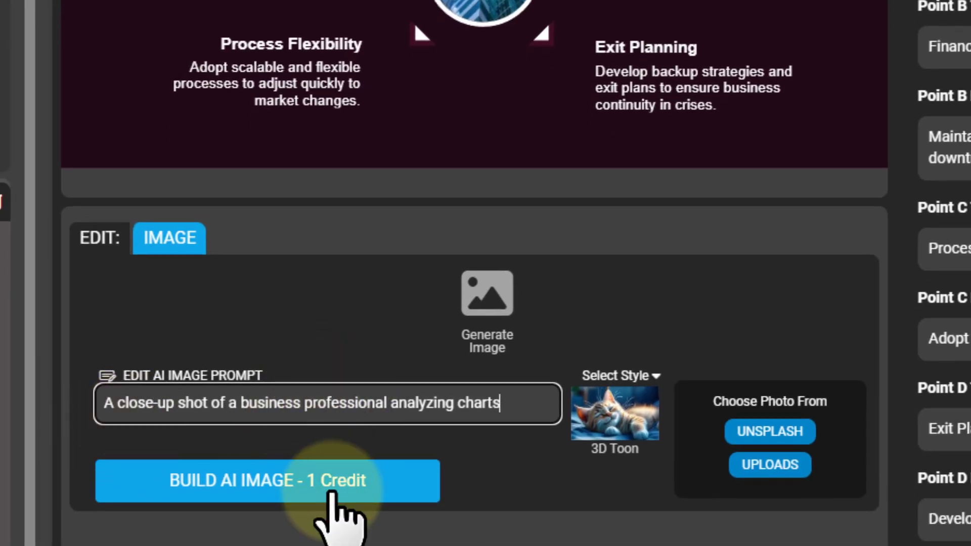
click(306, 492)
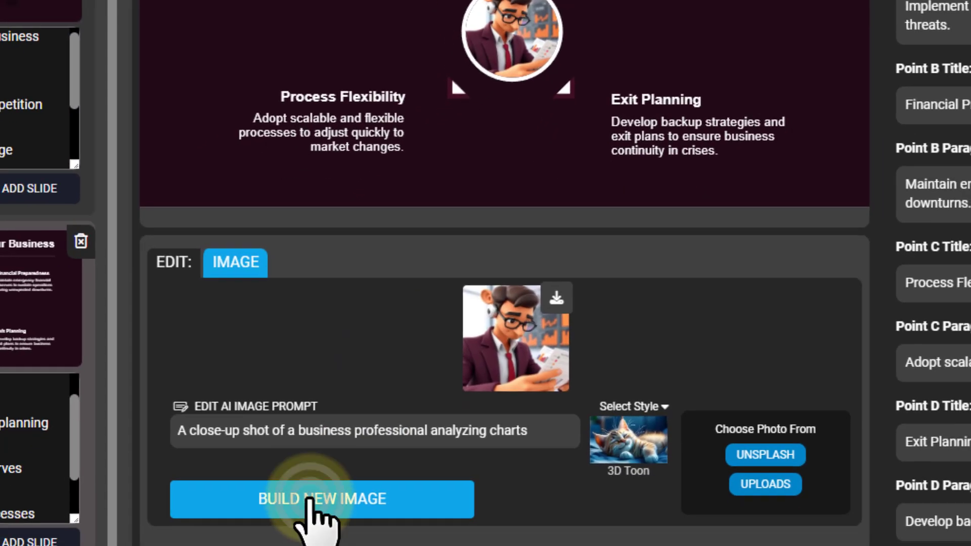
click(309, 498)
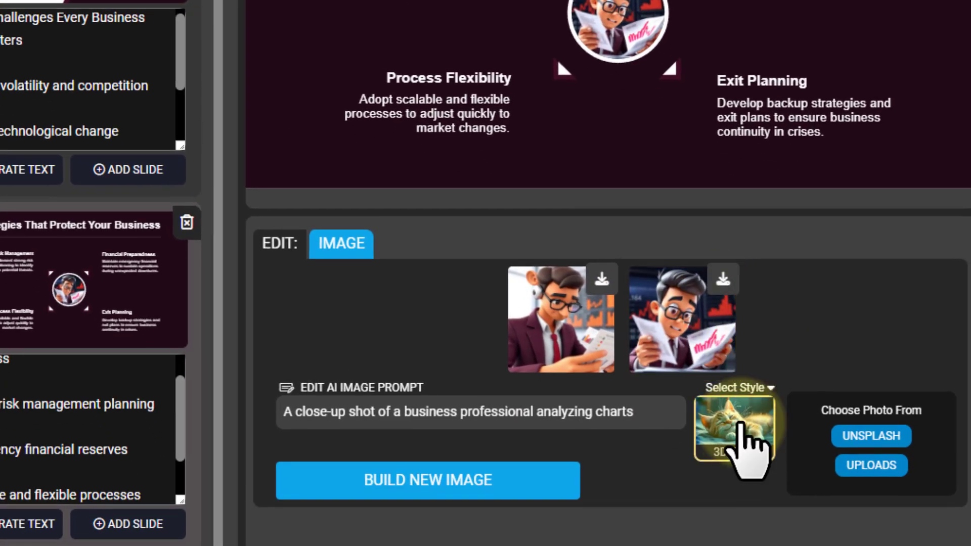
- Try two Stock Photography versions of slide 3's image, and return to the second 3D Toon image
click(739, 425)
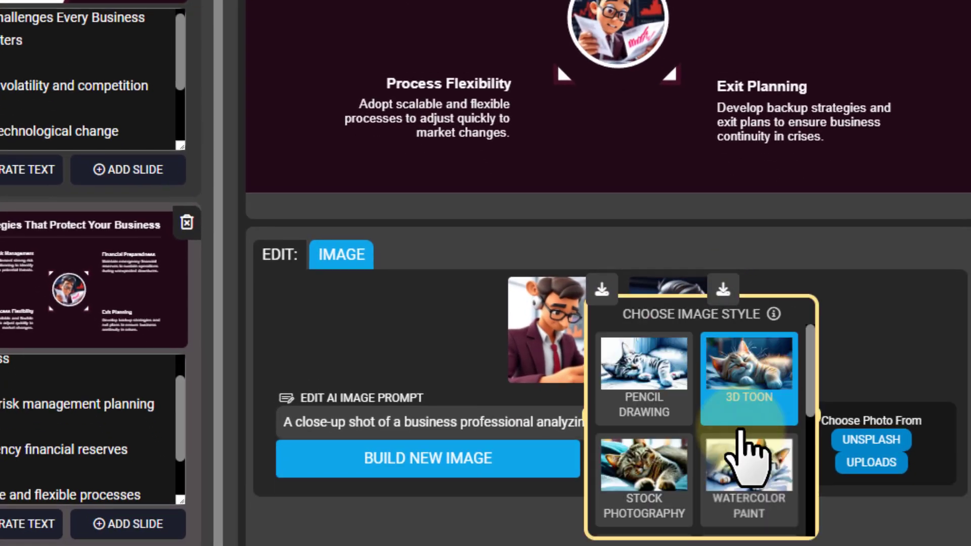
click(658, 472)
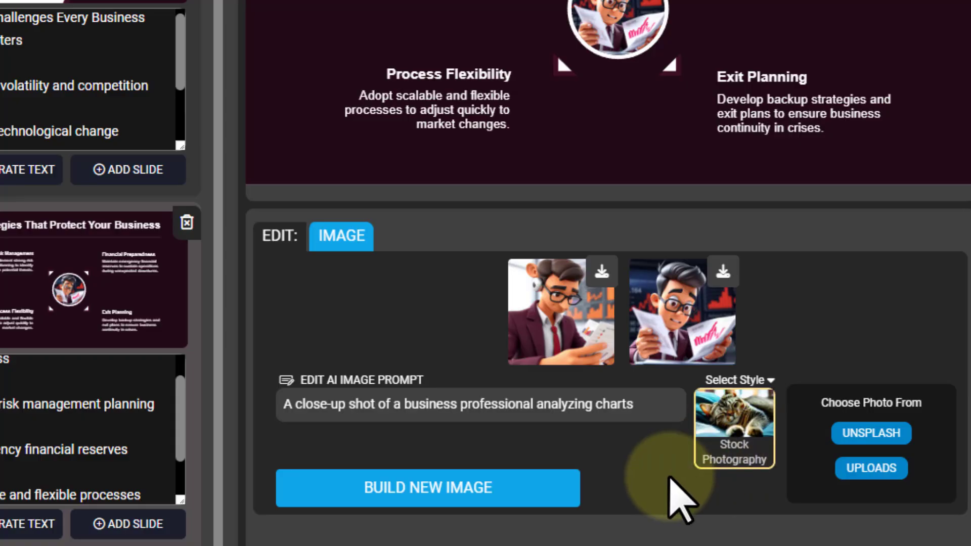
click(526, 501)
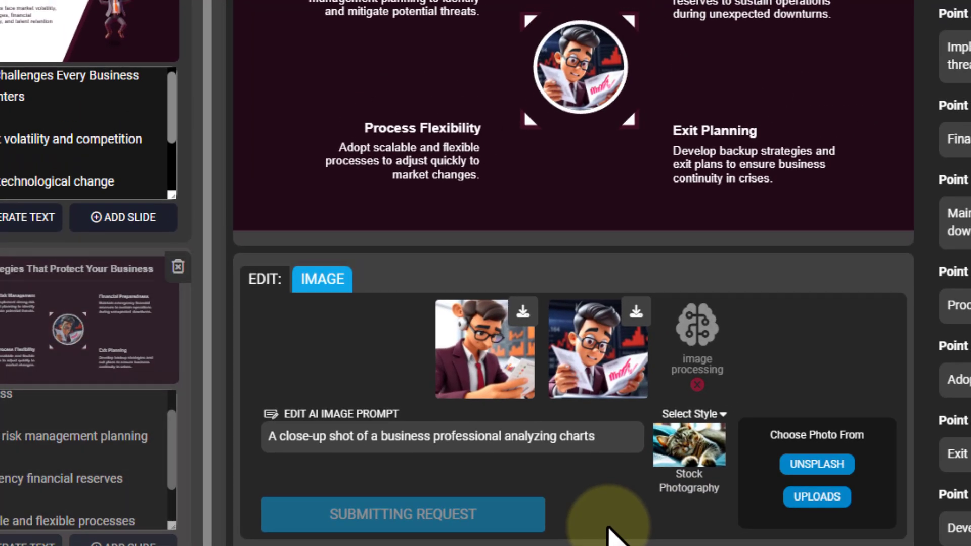
click(728, 364)
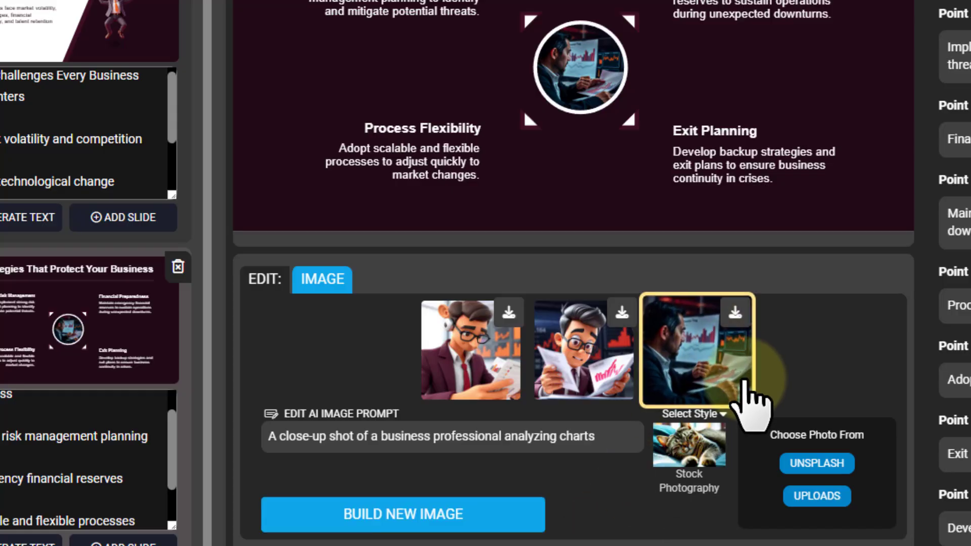
click(482, 516)
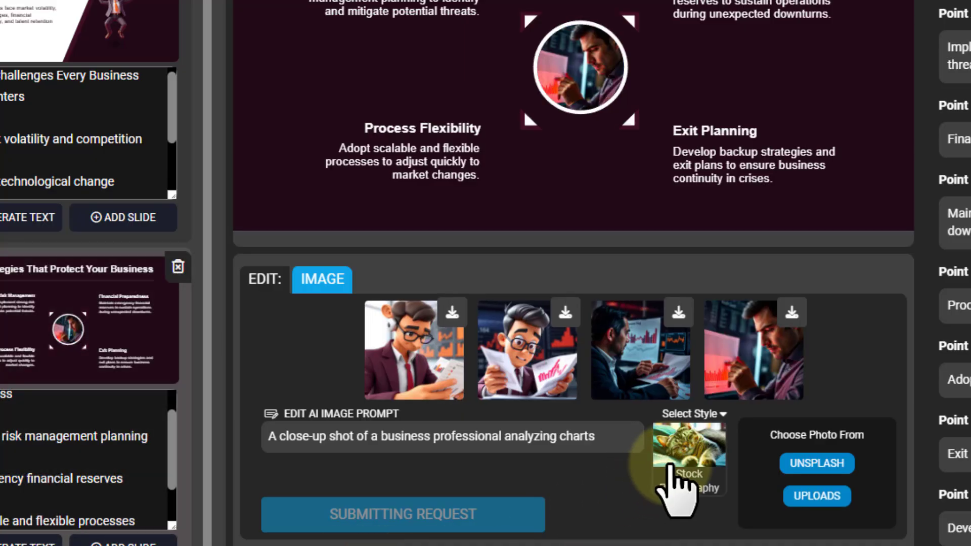
click(522, 366)
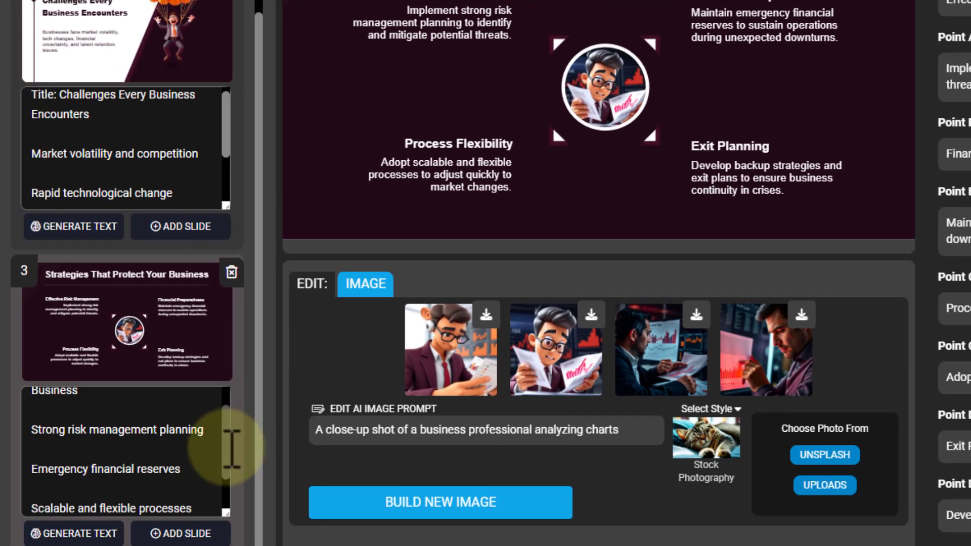
- Choose the Bold Diagonals layout with the caped businessman for slide 4, filtering by Impact Clip instead of Multi-Point
drag(180, 457, 179, 511)
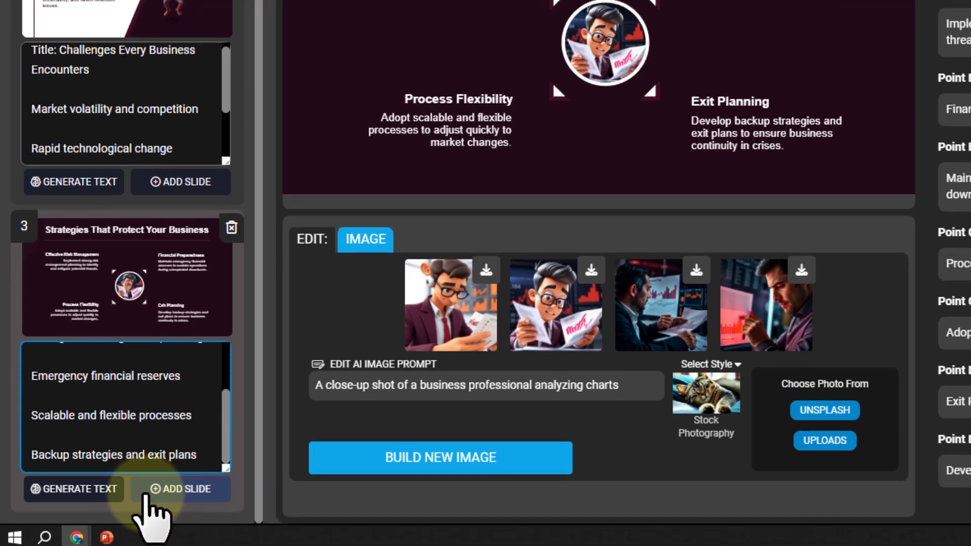
click(197, 531)
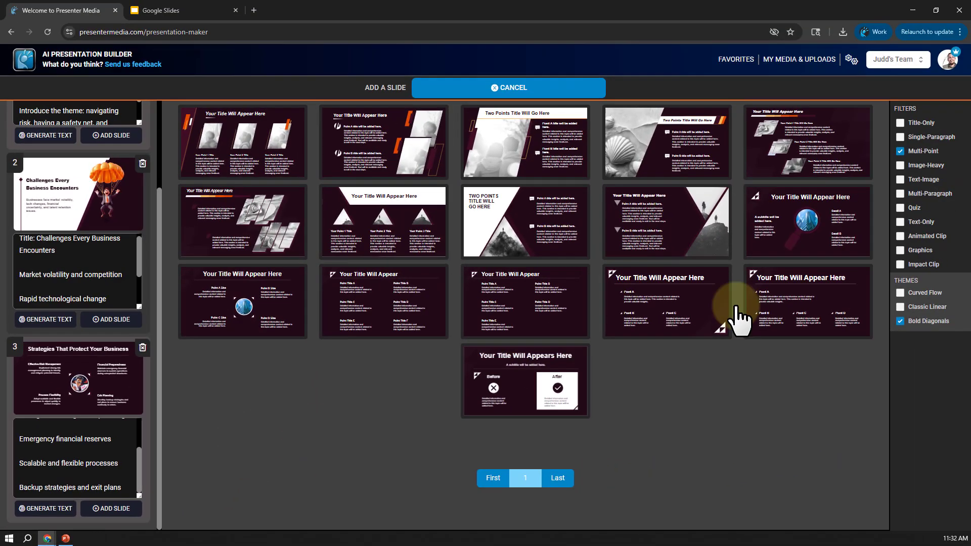
click(906, 154)
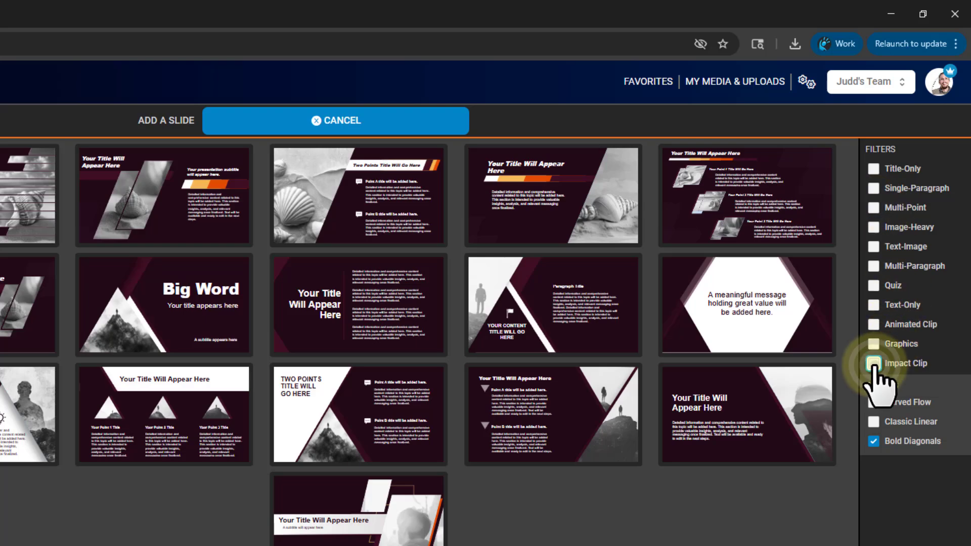
click(873, 363)
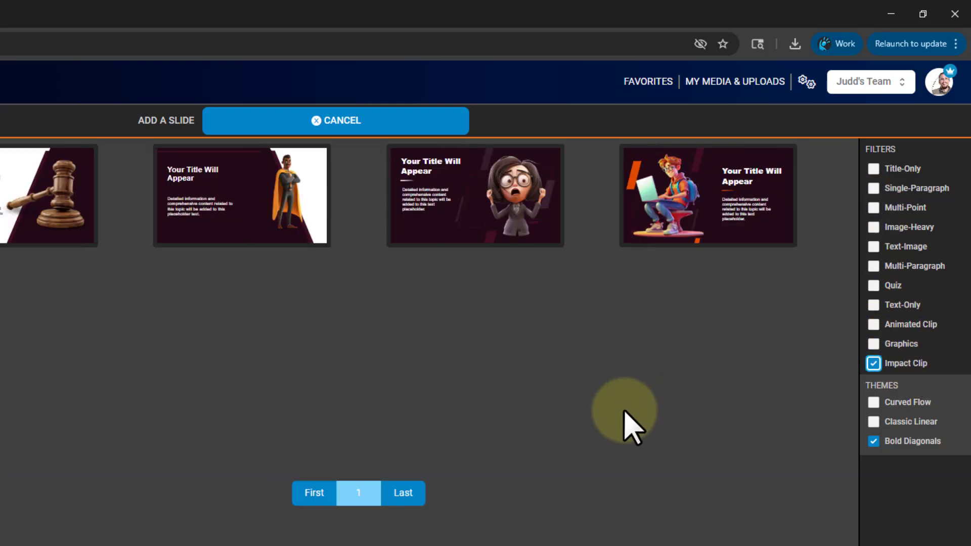
click(241, 203)
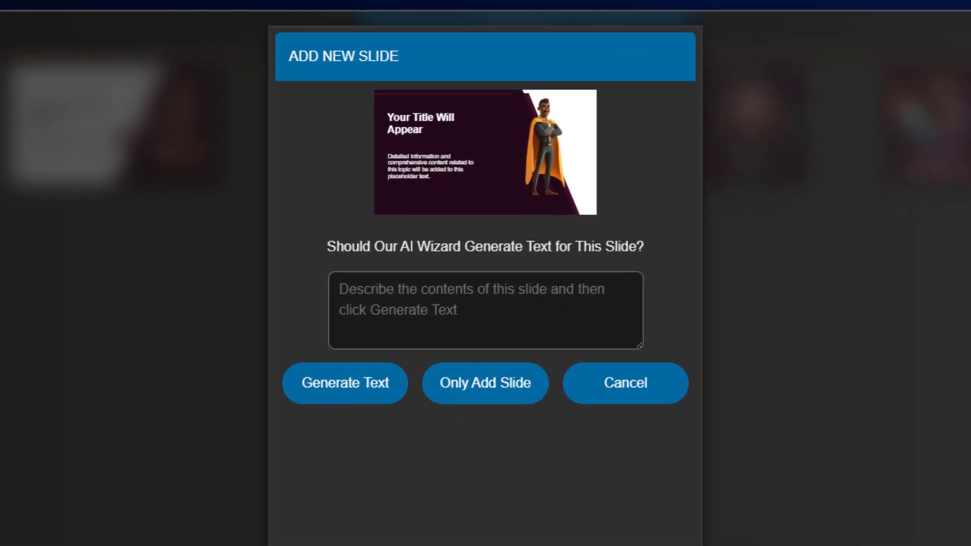
- Describe the new slide with the "Using Calculated Risks to Grow" outline, relabel its subtitle as a title, and generate the text
click(433, 342)
key(ctrl+v)
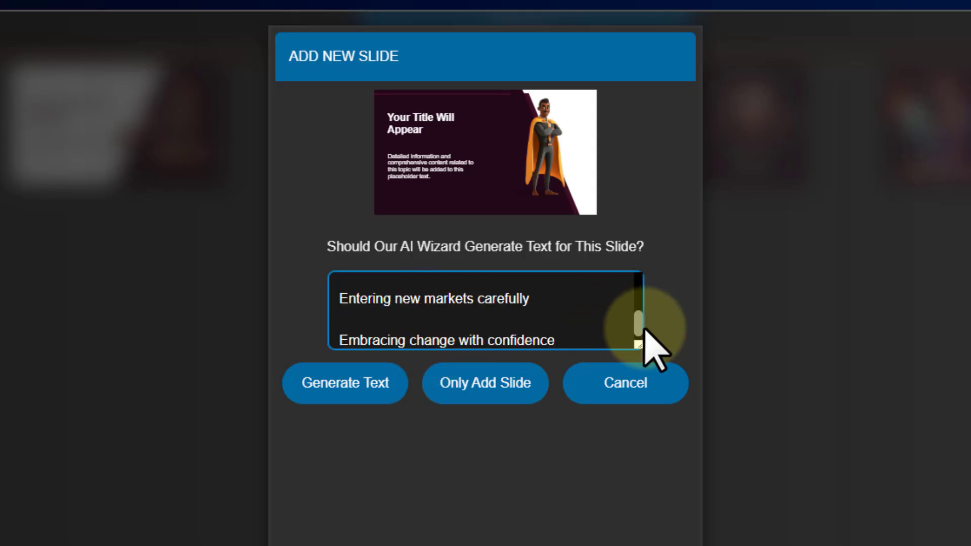
scroll(638, 318, up, 3)
drag(637, 342, 637, 442)
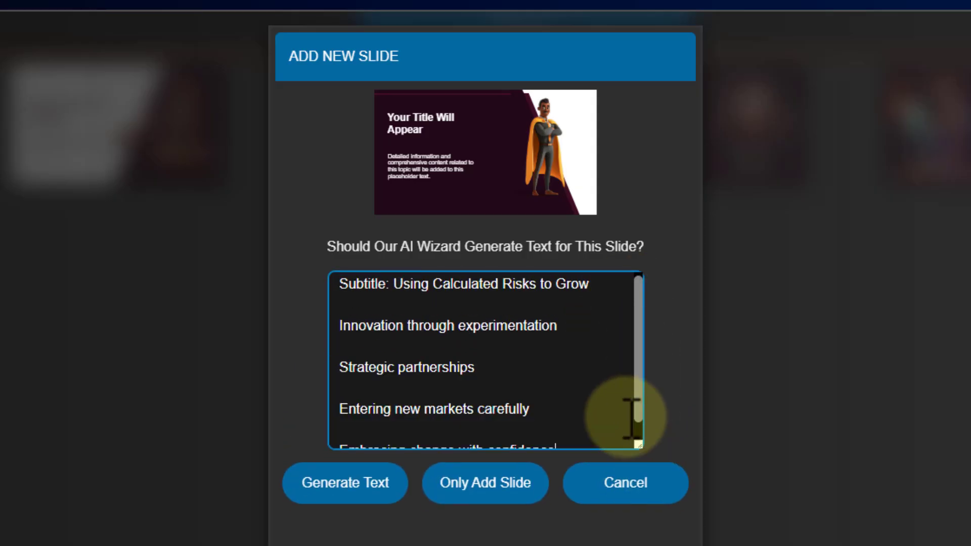
scroll(643, 329, up, 1)
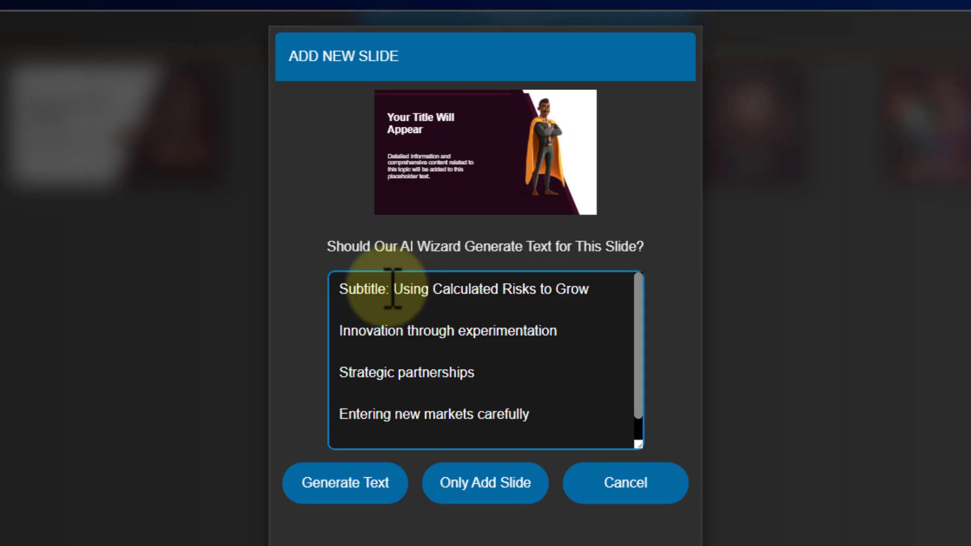
drag(385, 289, 269, 286)
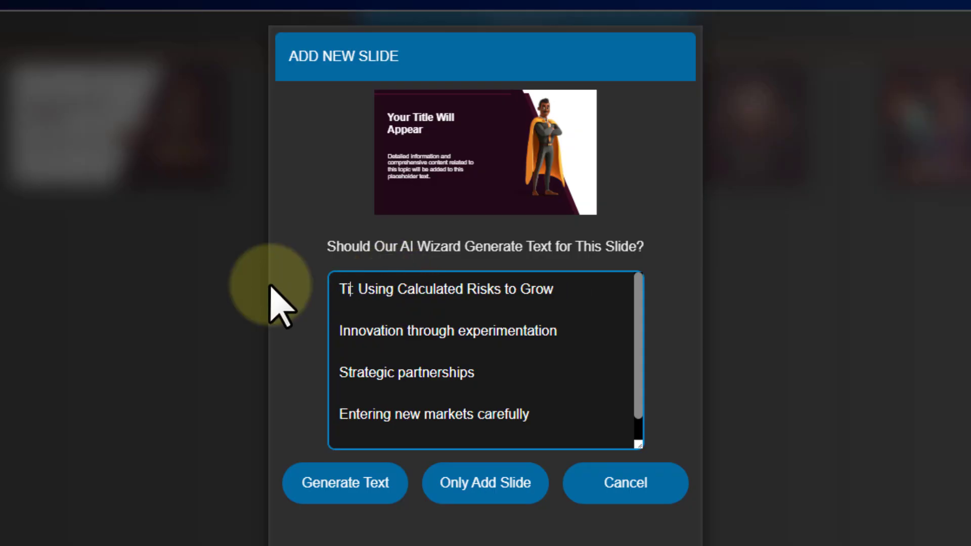
click(336, 481)
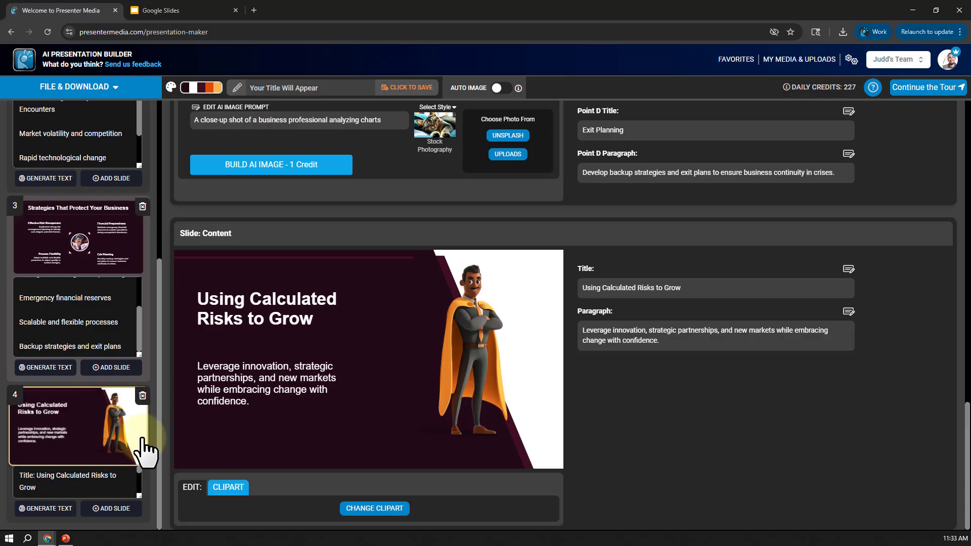
- Add the Impact Clip layout with the student using a laptop as slide 5, without generated text
click(112, 509)
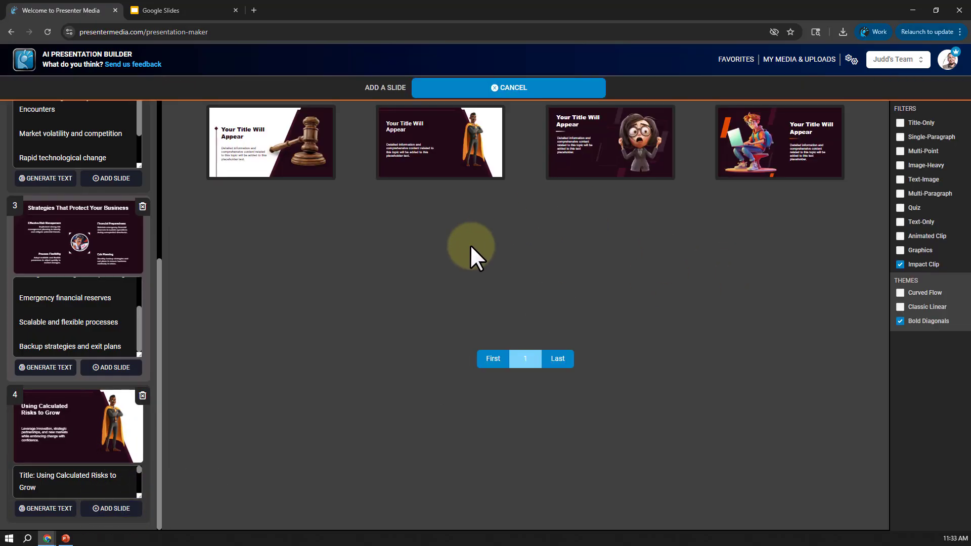
click(779, 147)
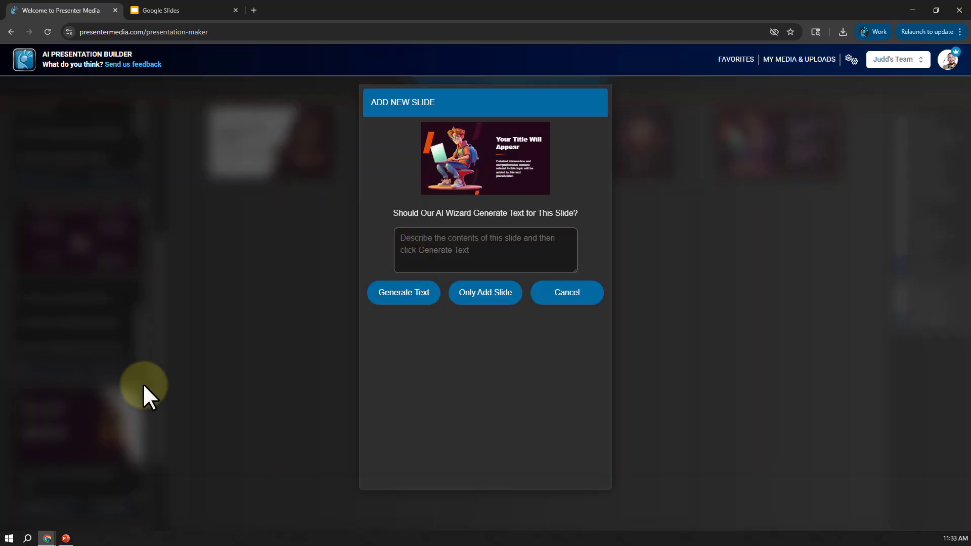
click(486, 297)
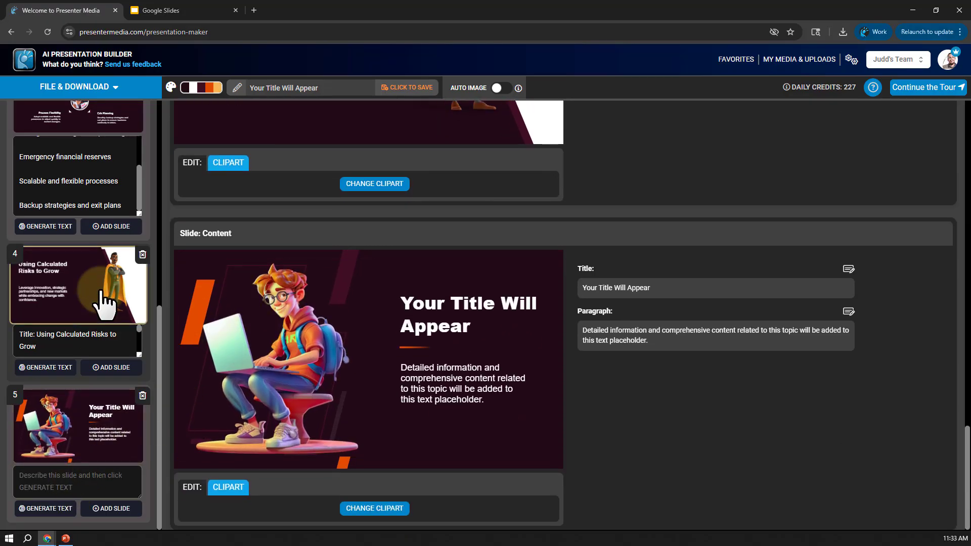
- Replace slide 4's caped businessman clipart with the businessman under the orange parachute
click(48, 280)
click(461, 216)
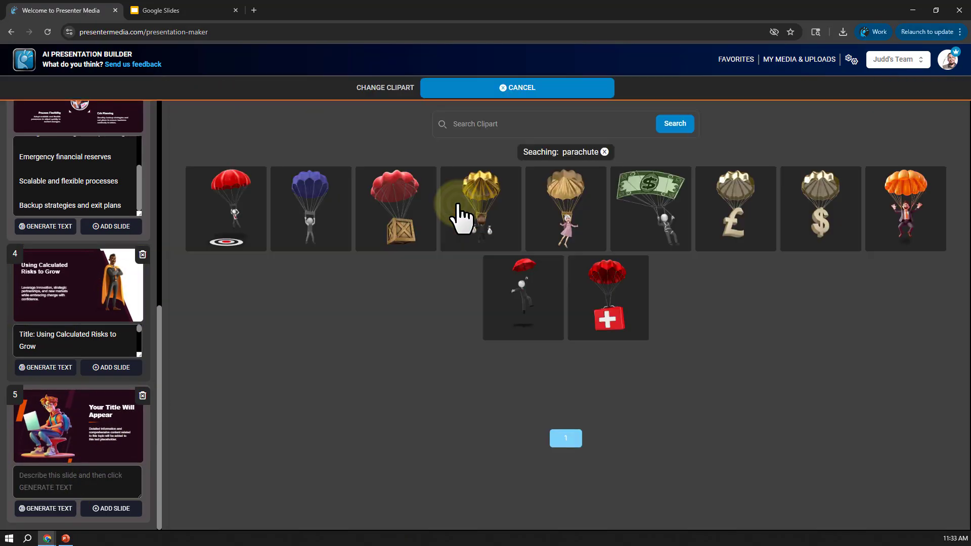
click(900, 207)
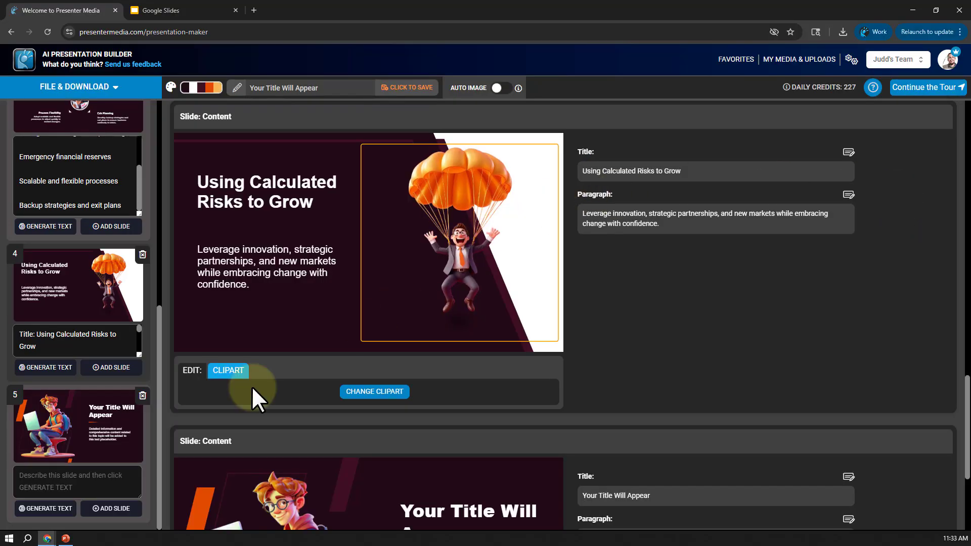
- Fill slide 5's description with the closing outline ending "Be prepared, stay agile, and you'll land safely" and generate its text
click(102, 435)
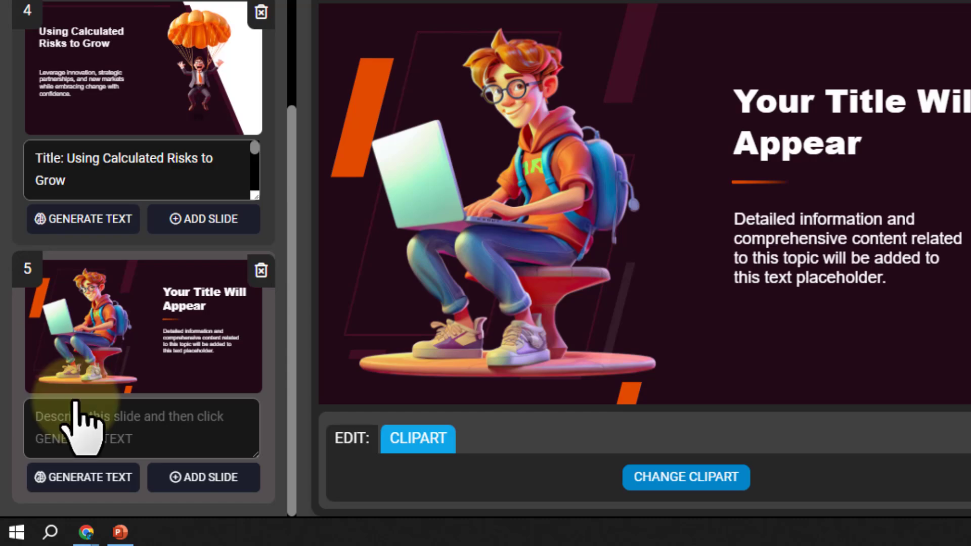
click(203, 438)
text(Be prepared, stay agile, and you'll land safely)
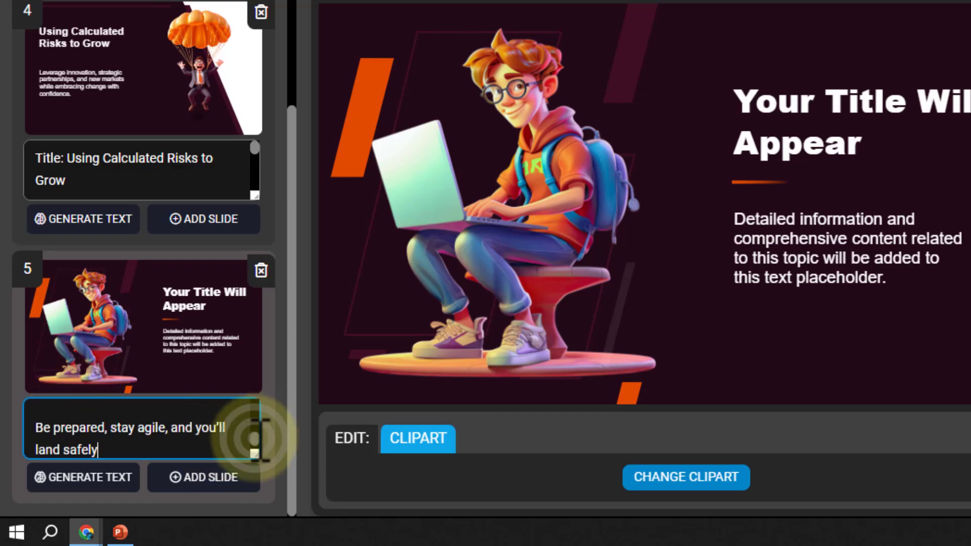
mouse_move(254, 438)
mouse_down()
mouse_move(256, 397)
mouse_move(255, 448)
mouse_up()
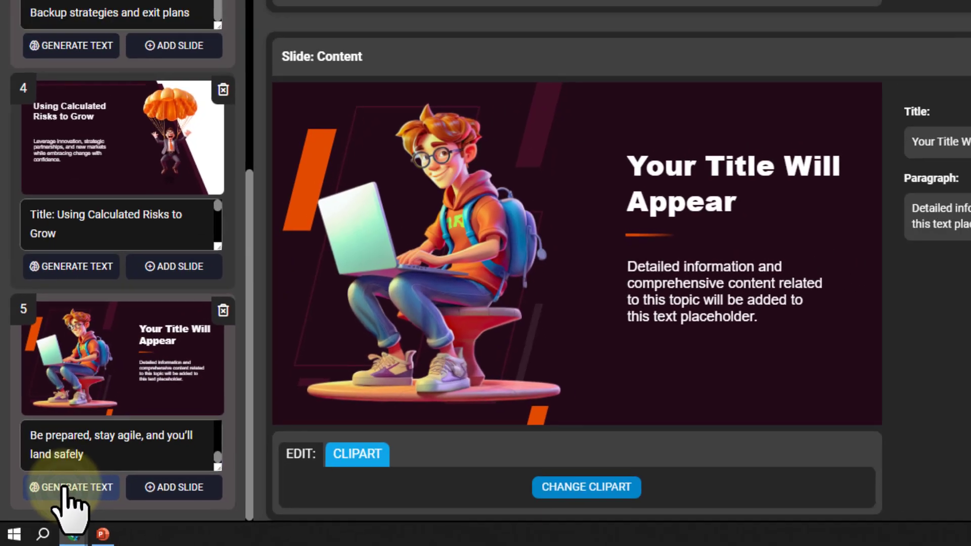
click(76, 480)
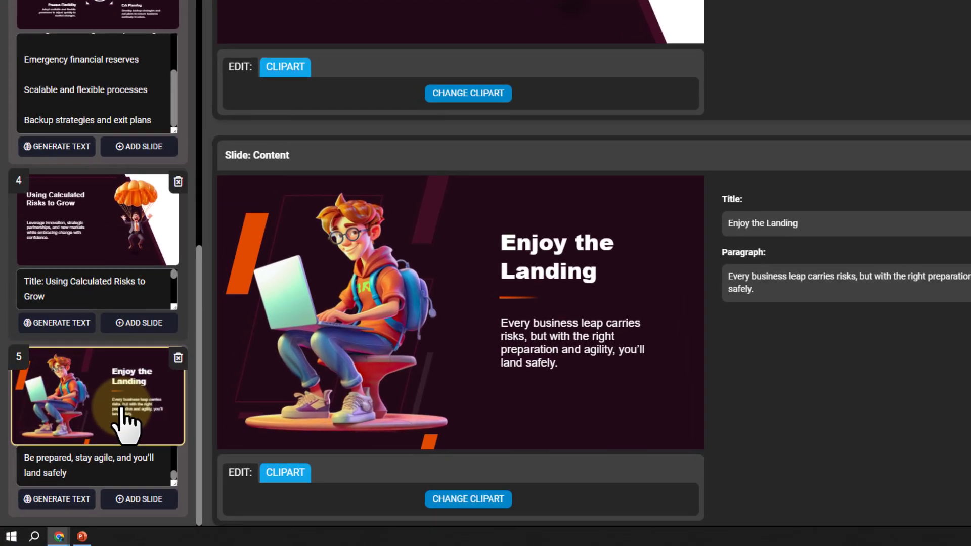
- Replace slide 5's student clipart with the businessman under the orange parachute
click(362, 340)
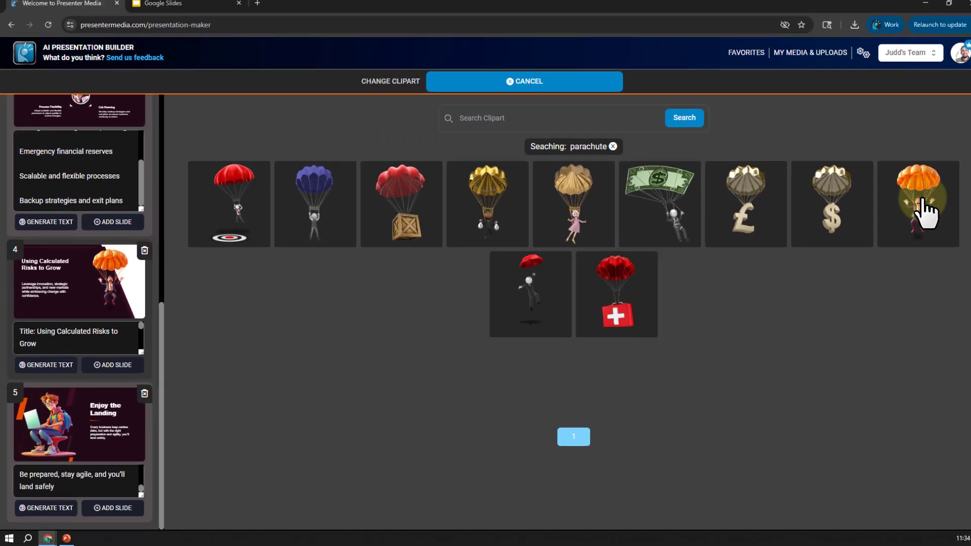
click(916, 203)
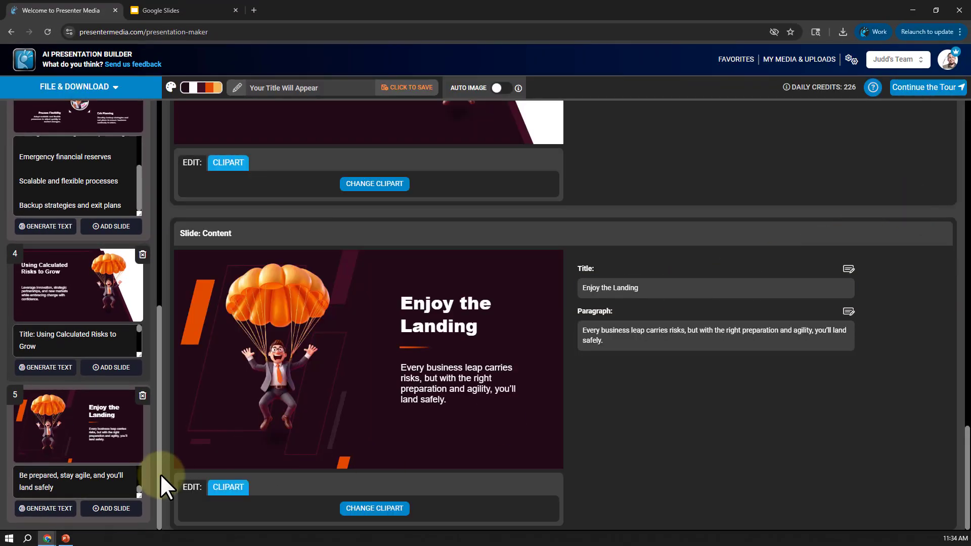
- Save the project to My Media and title it "Business Risk"
drag(156, 468, 162, 251)
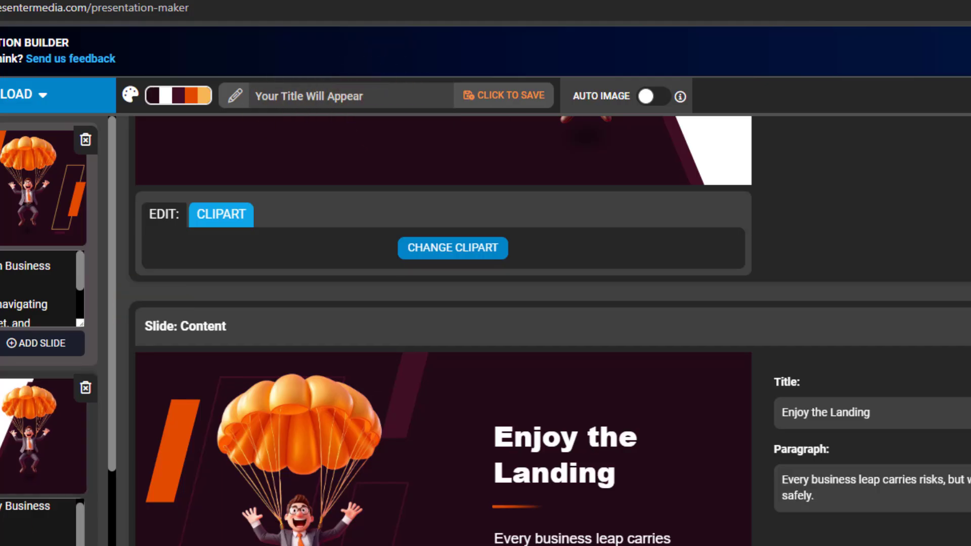
click(500, 98)
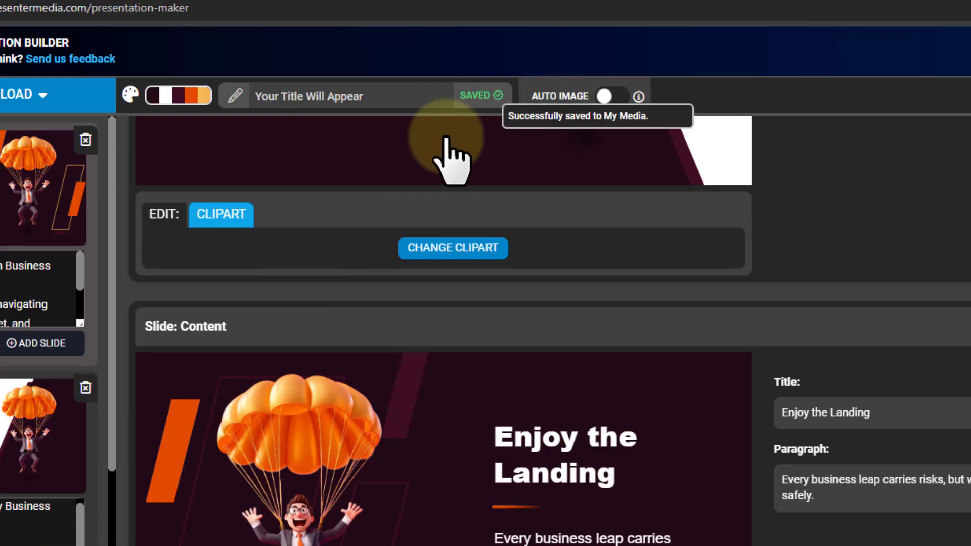
click(395, 96)
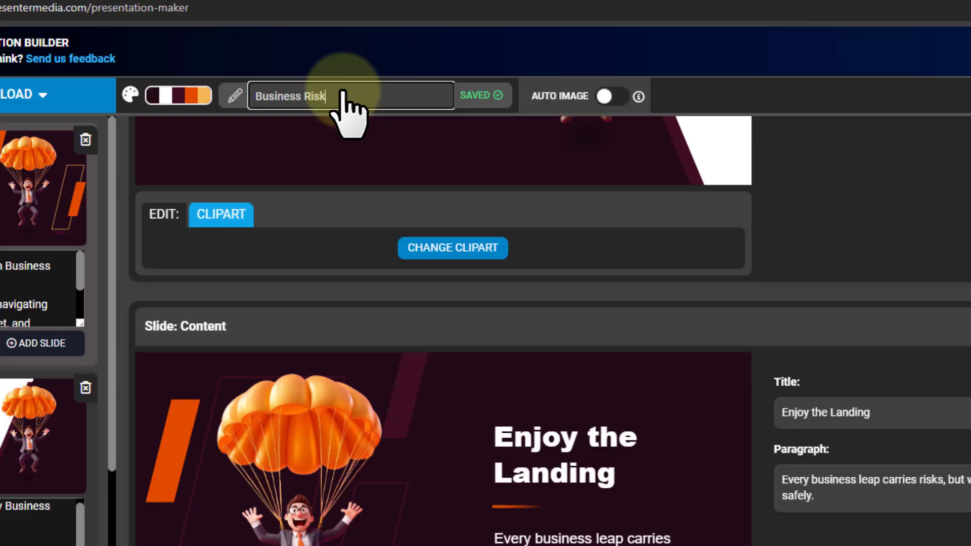
click(843, 80)
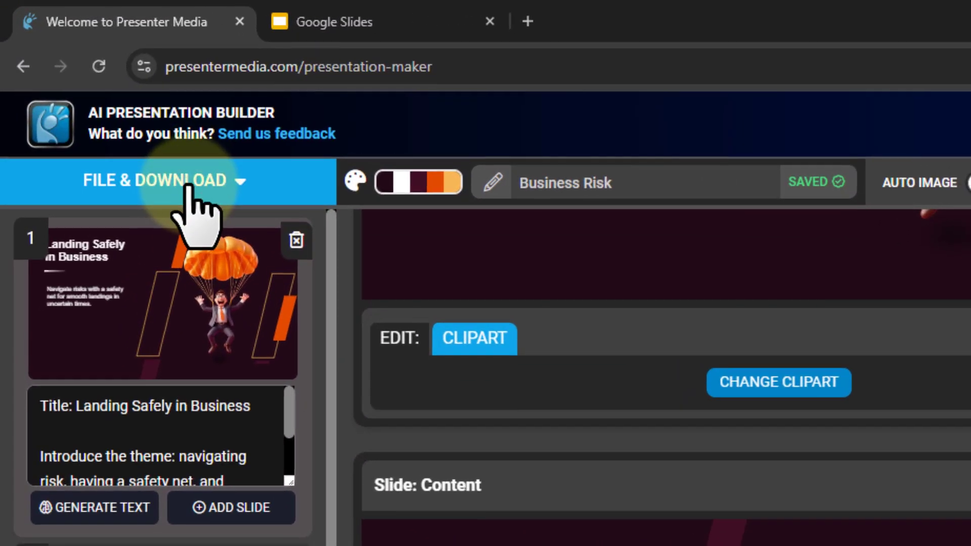
- Download the presentation as a PPTX file and save it in the AI_generated folder
click(90, 89)
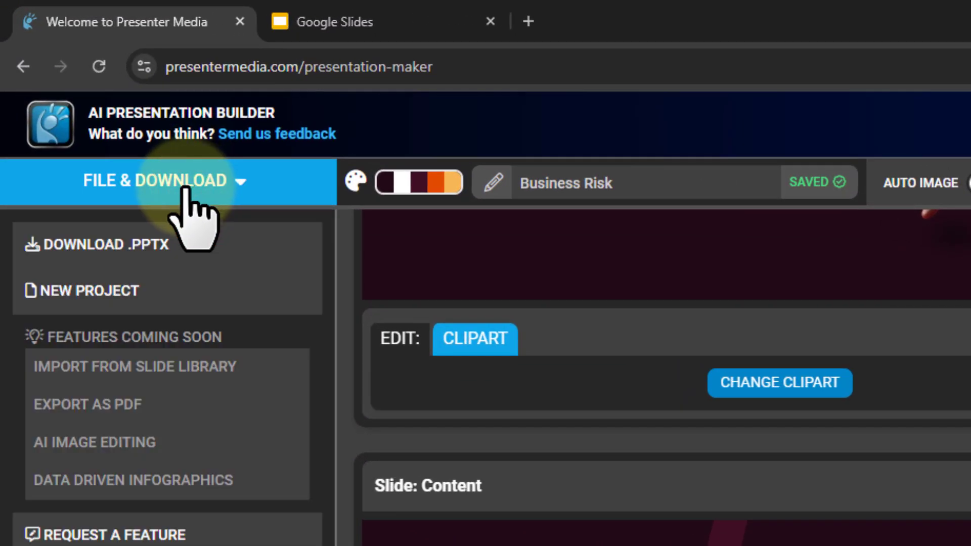
click(104, 247)
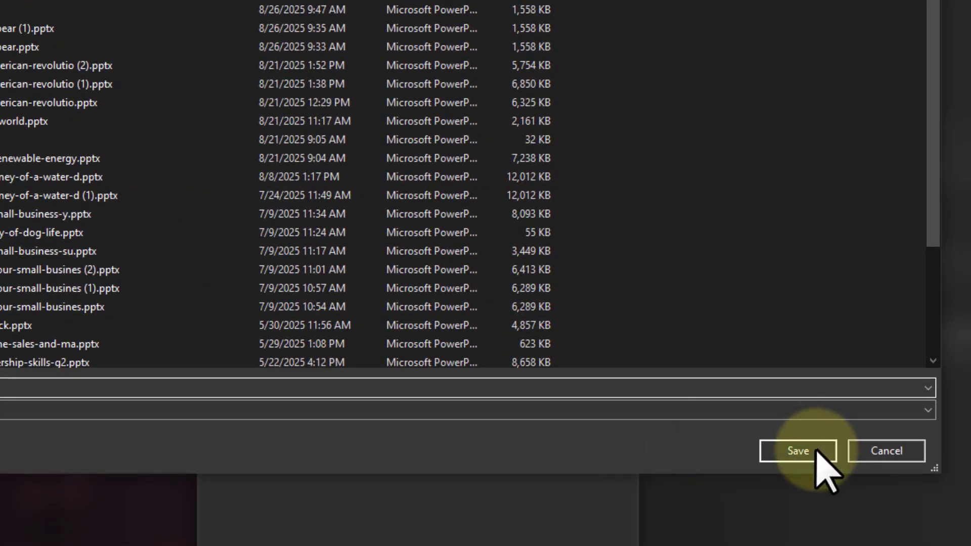
click(815, 451)
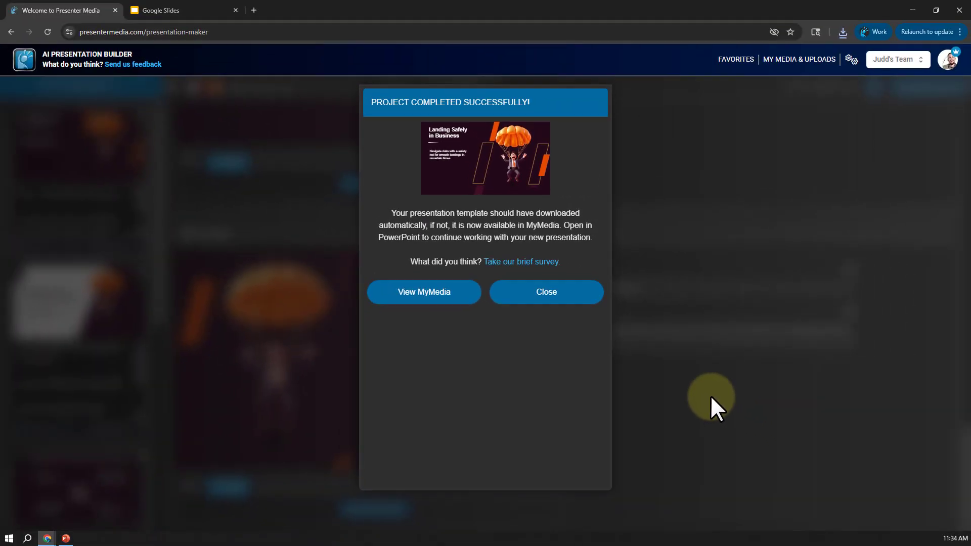
- Switch to PowerPoint, open business-risk.pptx from the AI_generated folder and enable editing
click(65, 537)
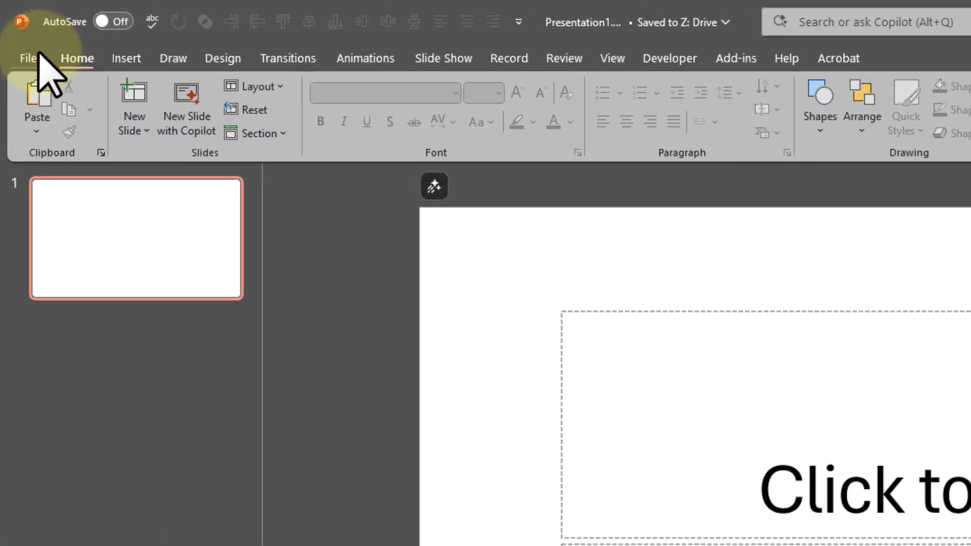
click(30, 58)
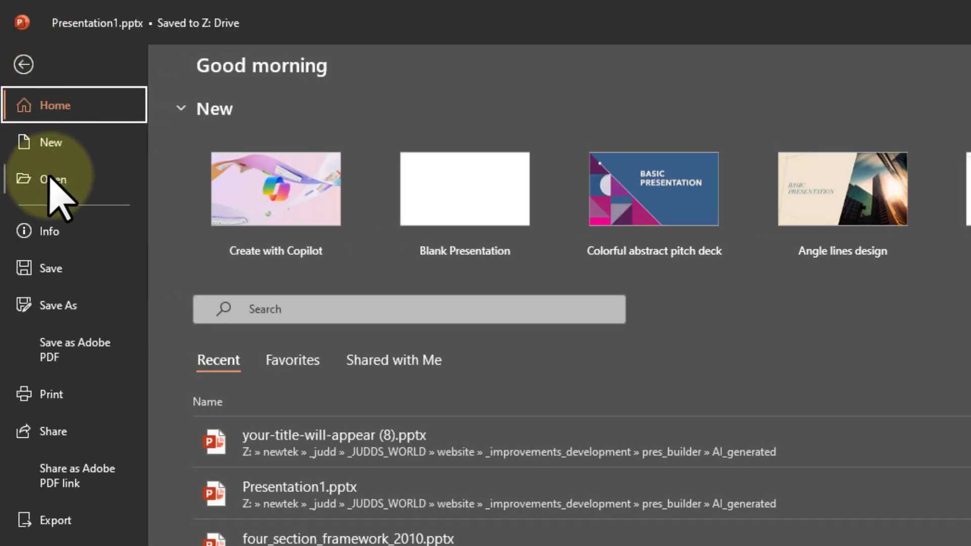
click(50, 179)
click(283, 359)
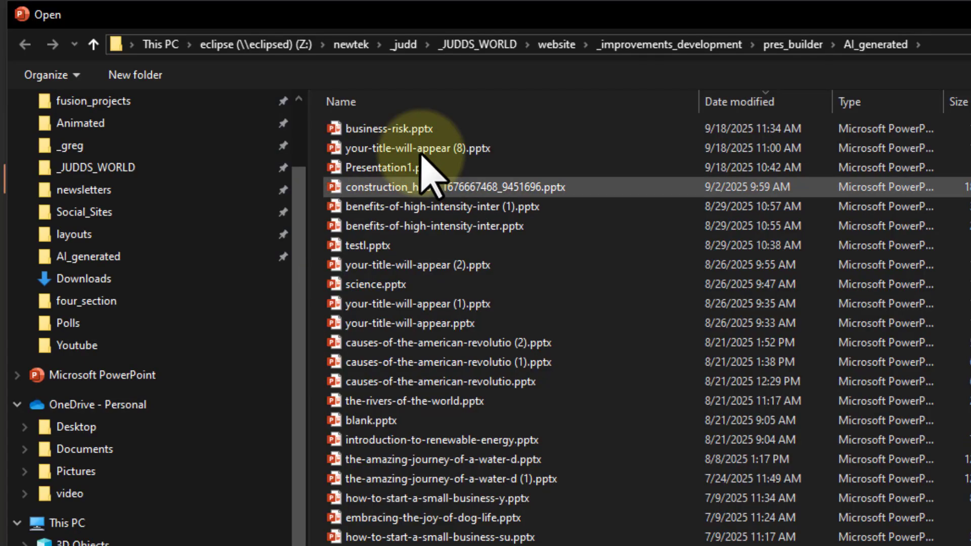
click(419, 129)
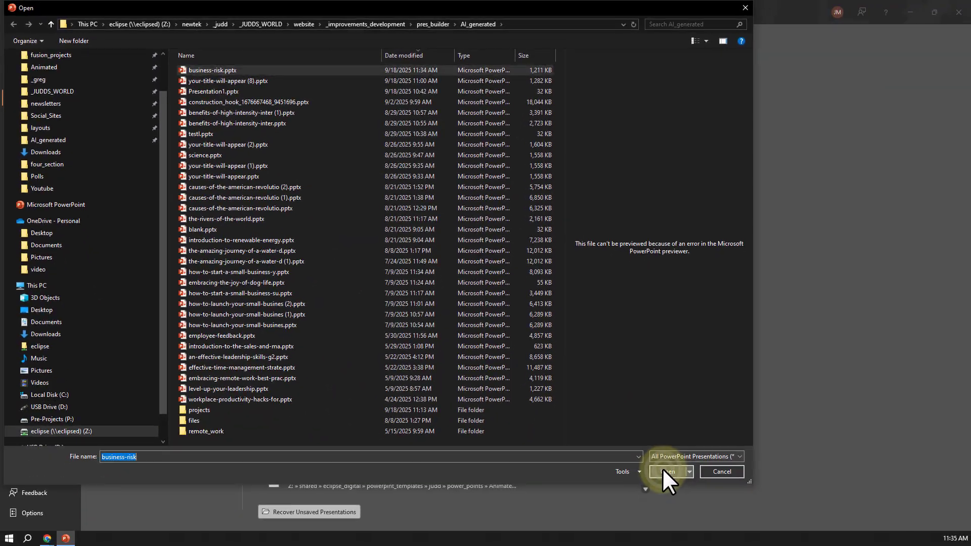
click(662, 469)
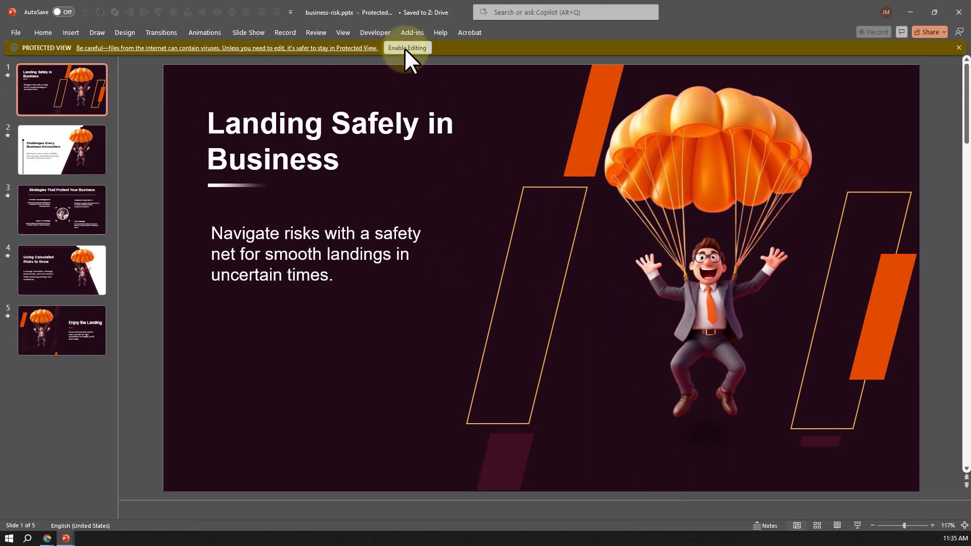
click(407, 48)
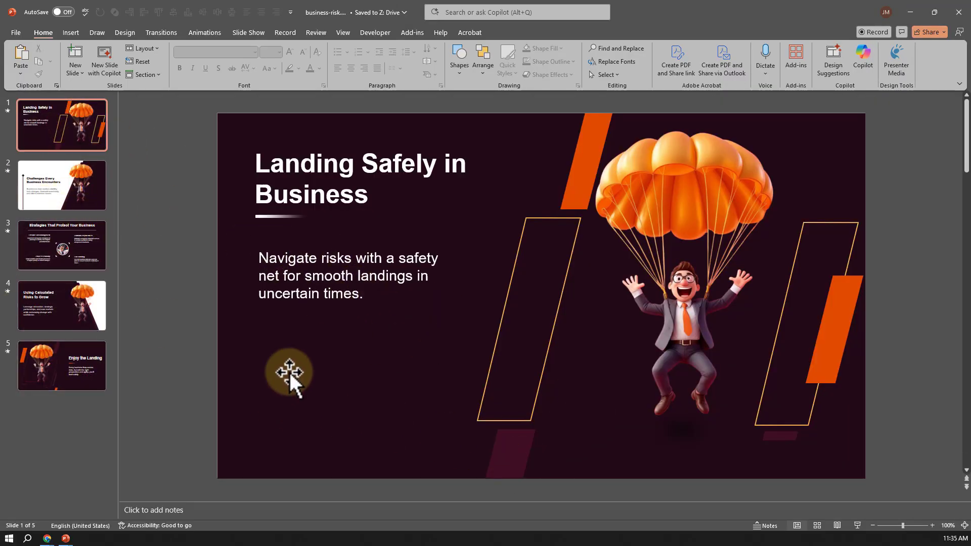
- Play the slideshow through all five slides to review their animations, and exit after the closing slide
click(857, 526)
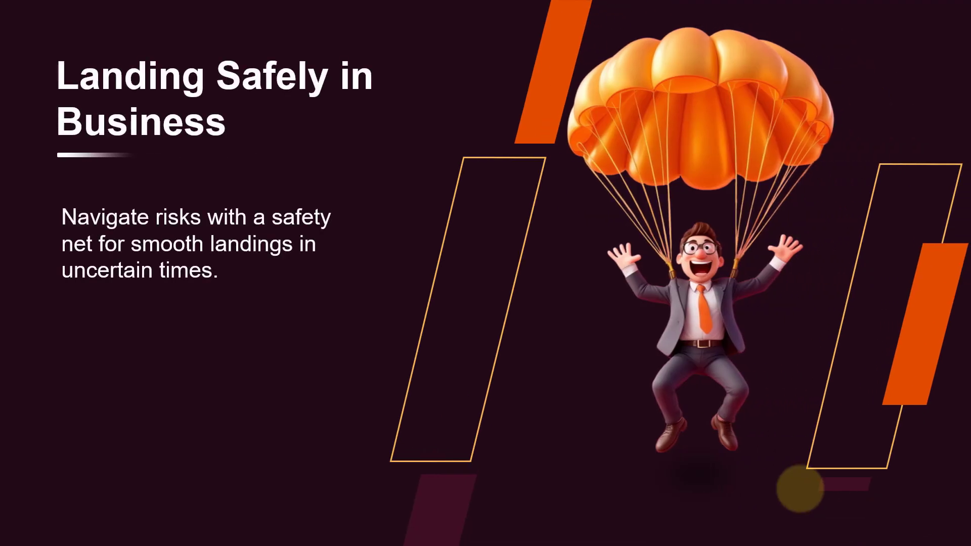
click(387, 403)
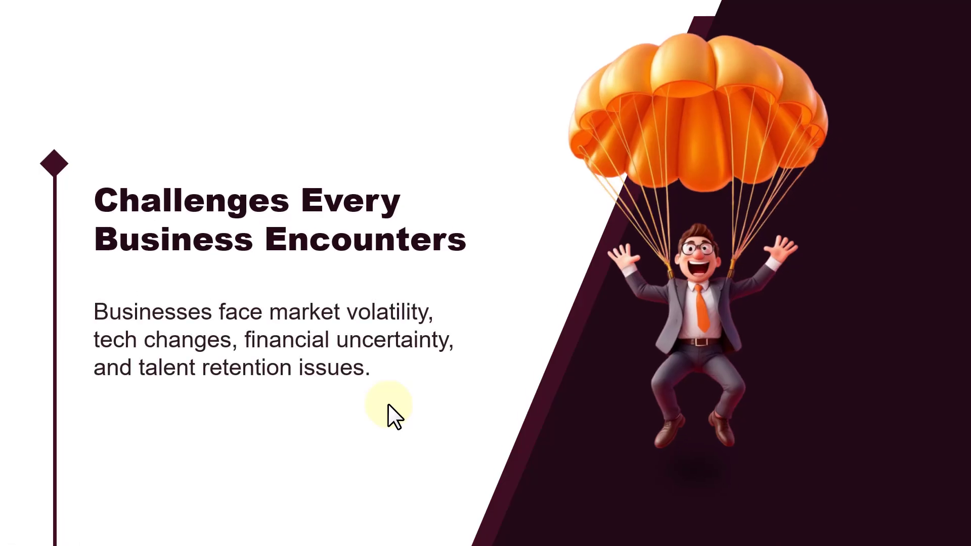
click(387, 403)
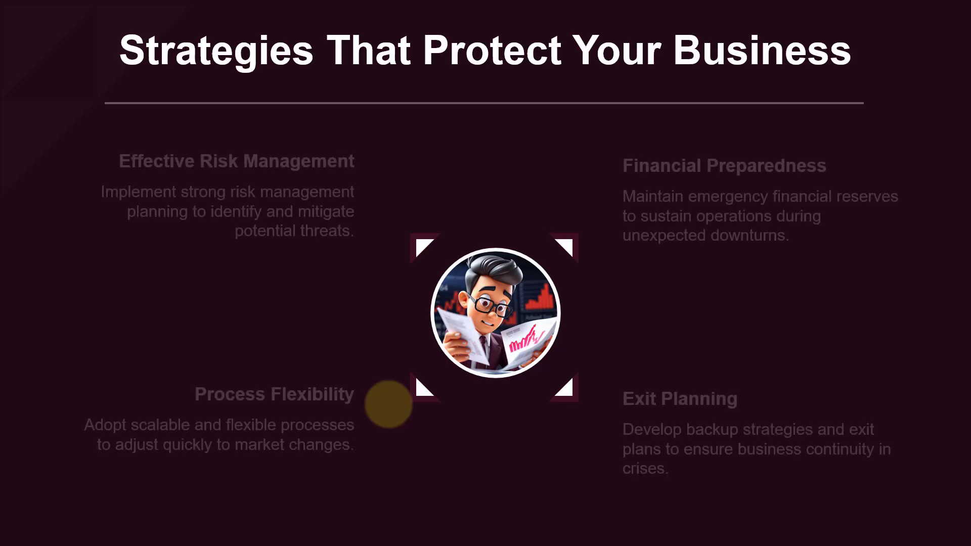
click(388, 404)
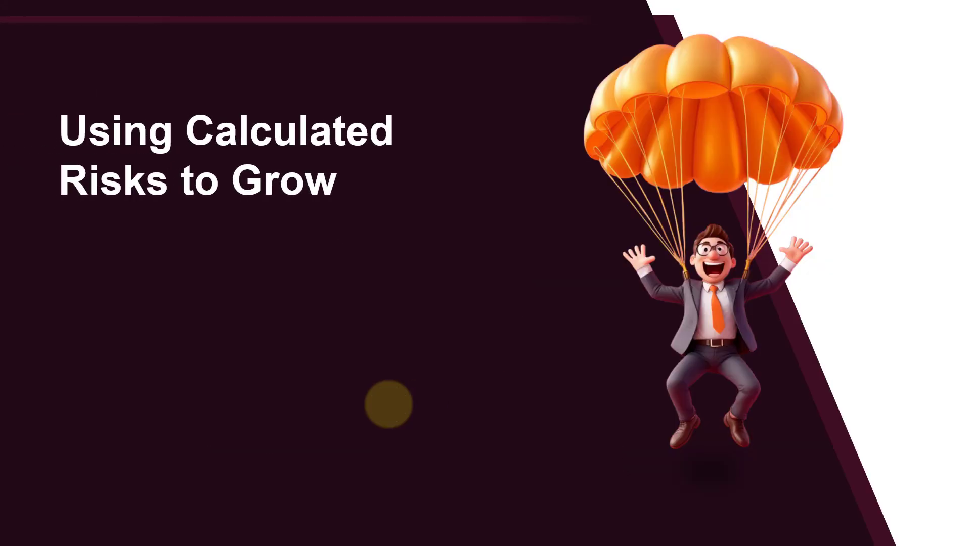
click(388, 404)
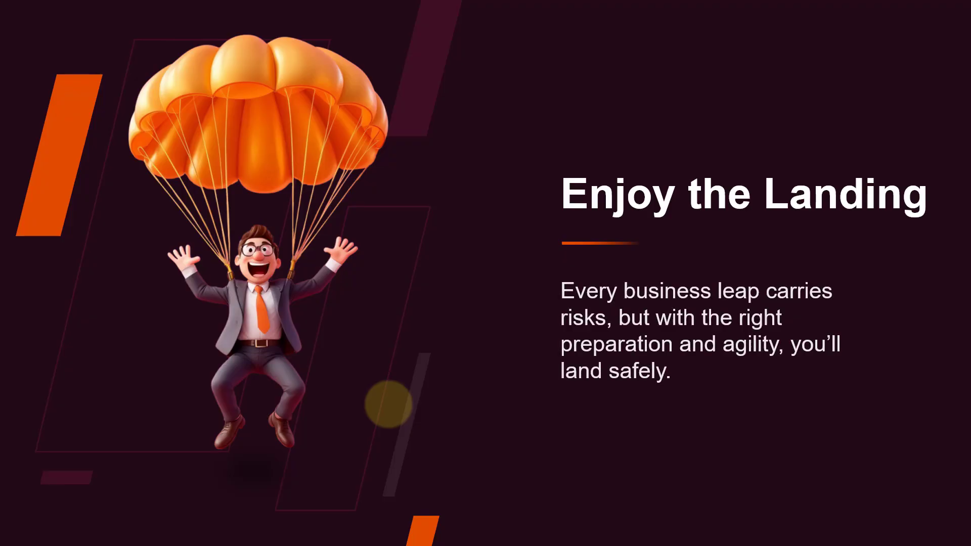
key(Escape)
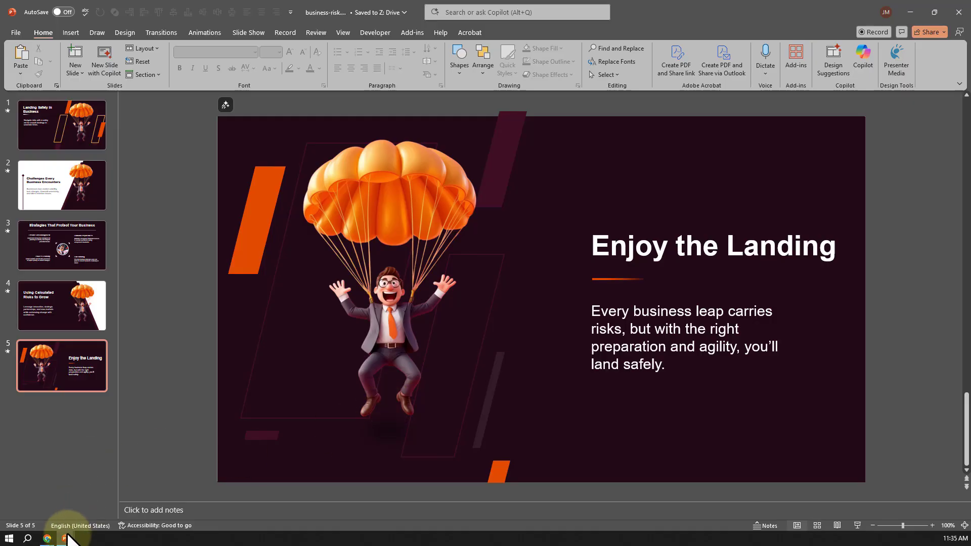
- Switch to Google Slides in the browser and create a blank presentation
mouse_move(46, 538)
click(152, 506)
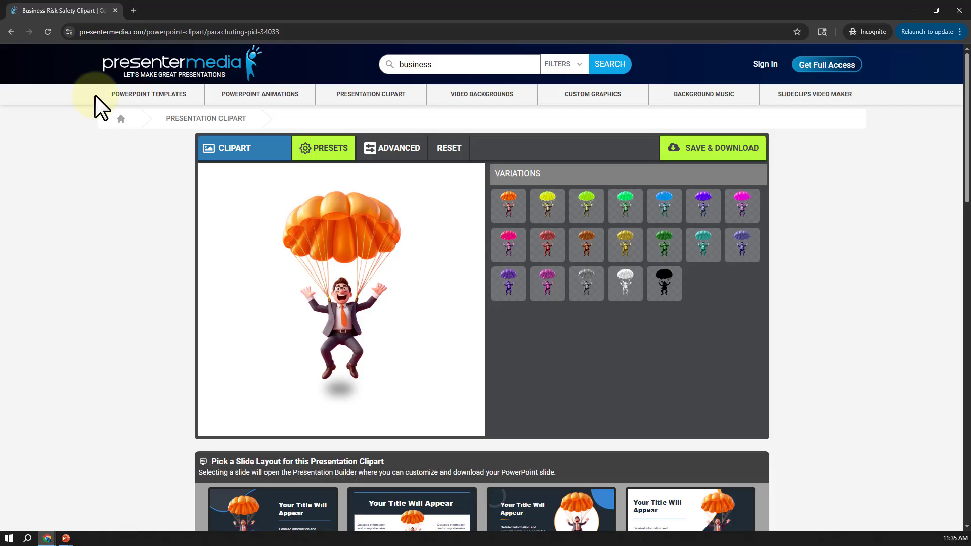
click(54, 498)
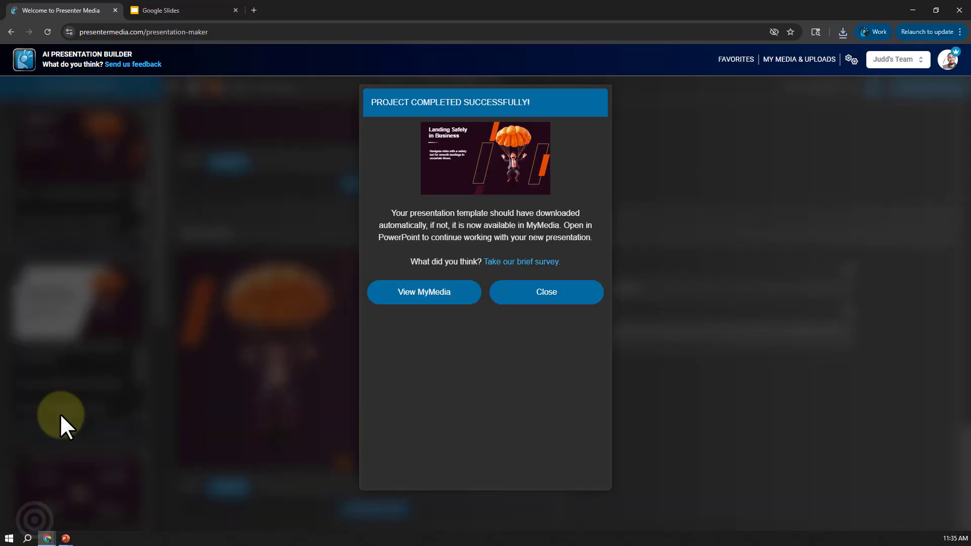
click(159, 9)
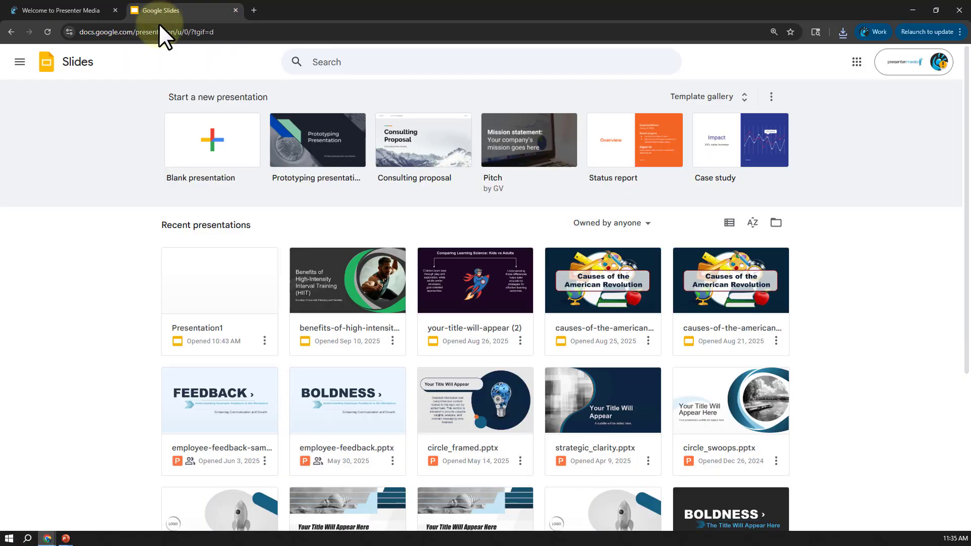
click(216, 146)
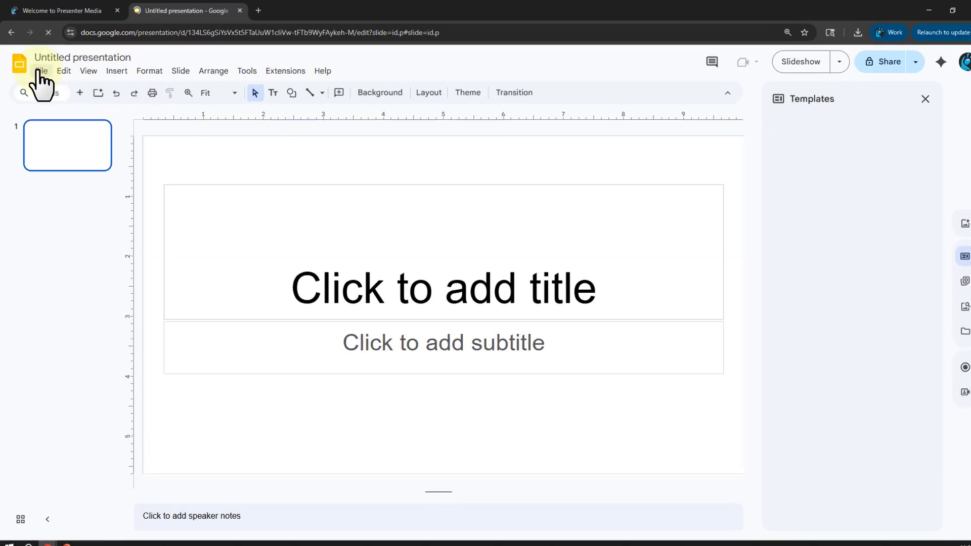
- Upload business-risk.pptx from the computer and open it in Google Slides
click(40, 69)
click(80, 162)
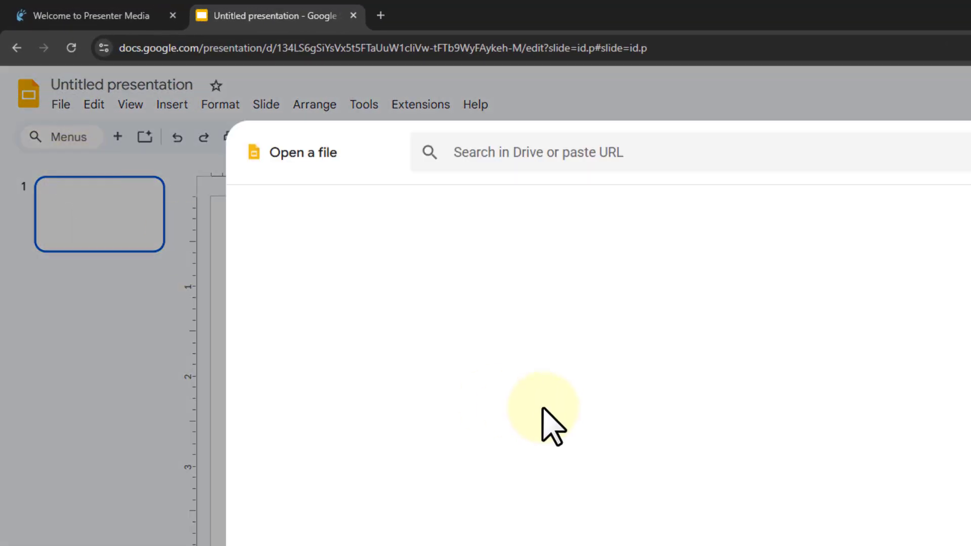
click(681, 202)
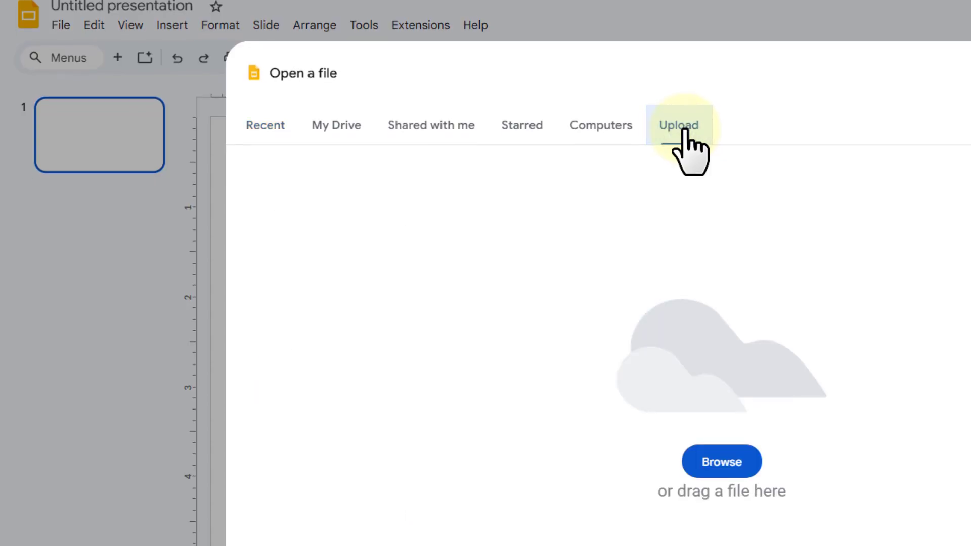
click(728, 462)
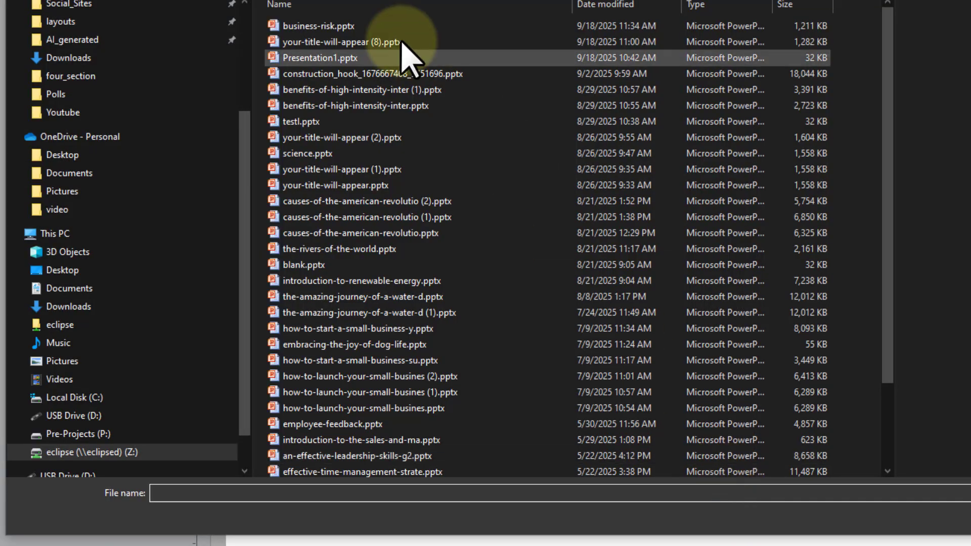
click(342, 26)
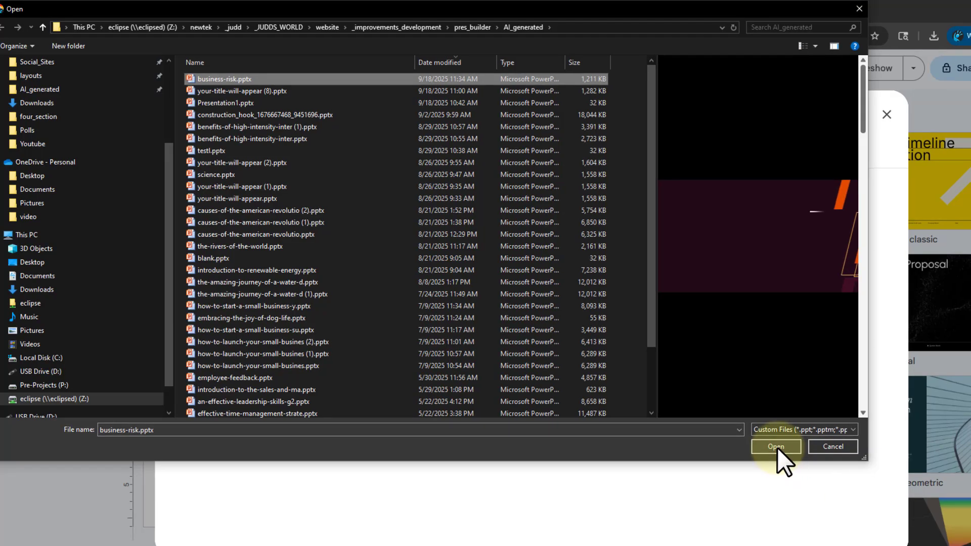
click(774, 445)
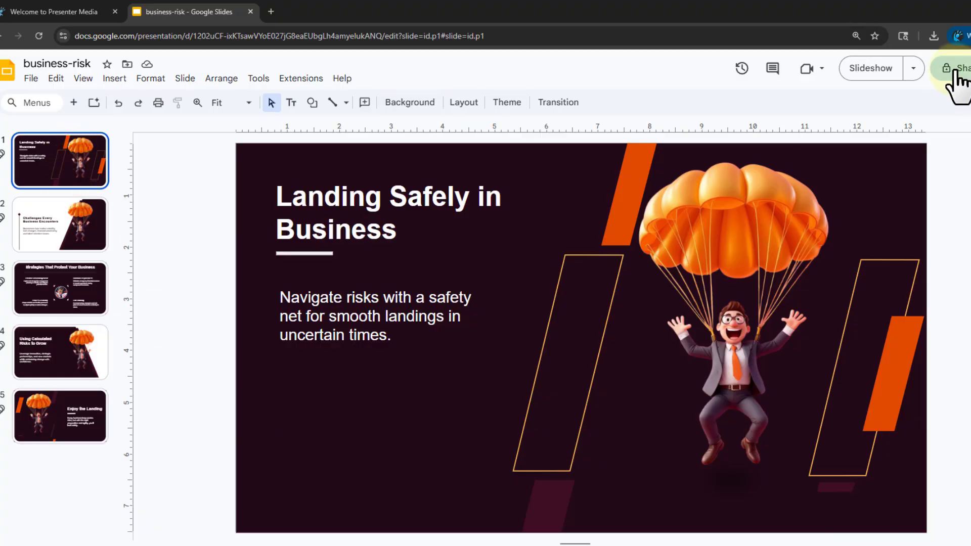
- Play the uploaded business-risk presentation as a slideshow
click(884, 68)
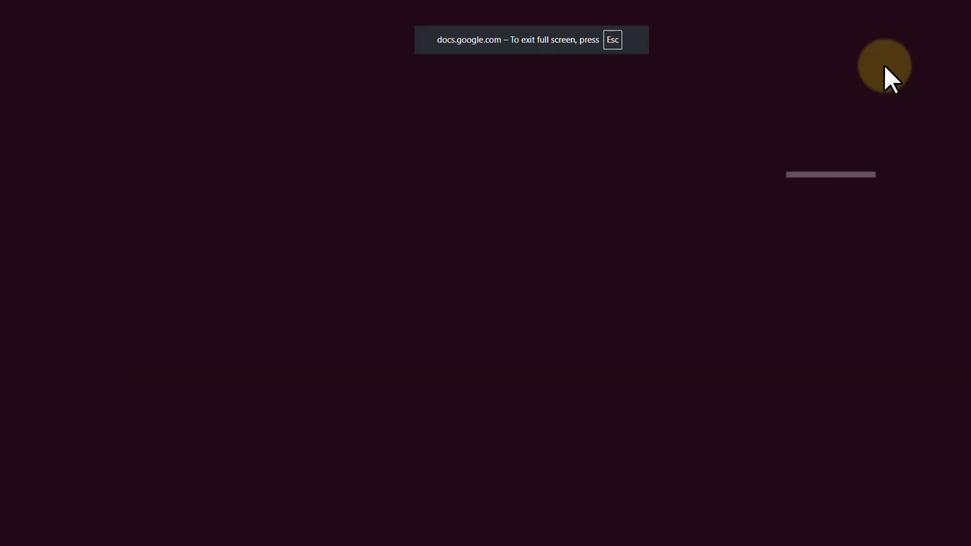